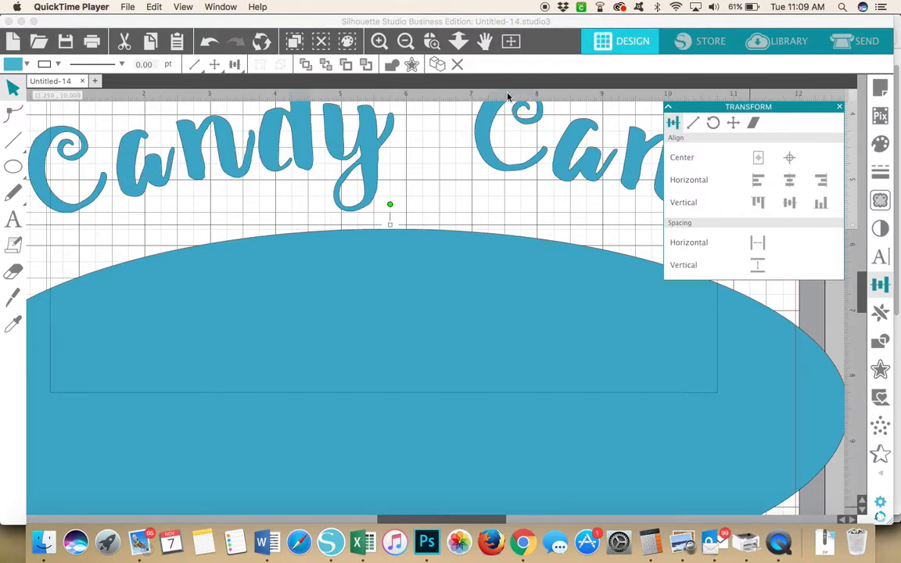
# Examine the gaps between the letters of the word "Candy" above the oval up close.
pyautogui.click(511, 41)
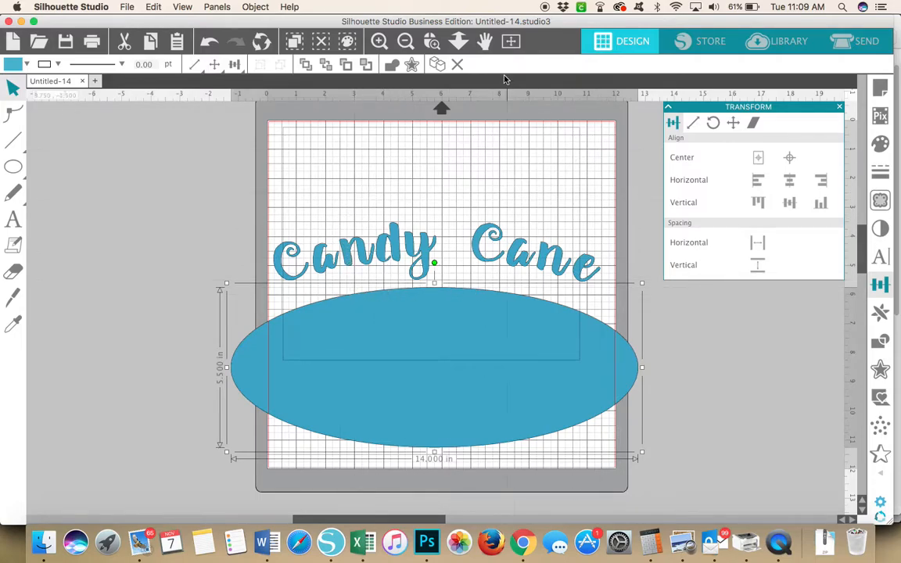
pyautogui.click(379, 43)
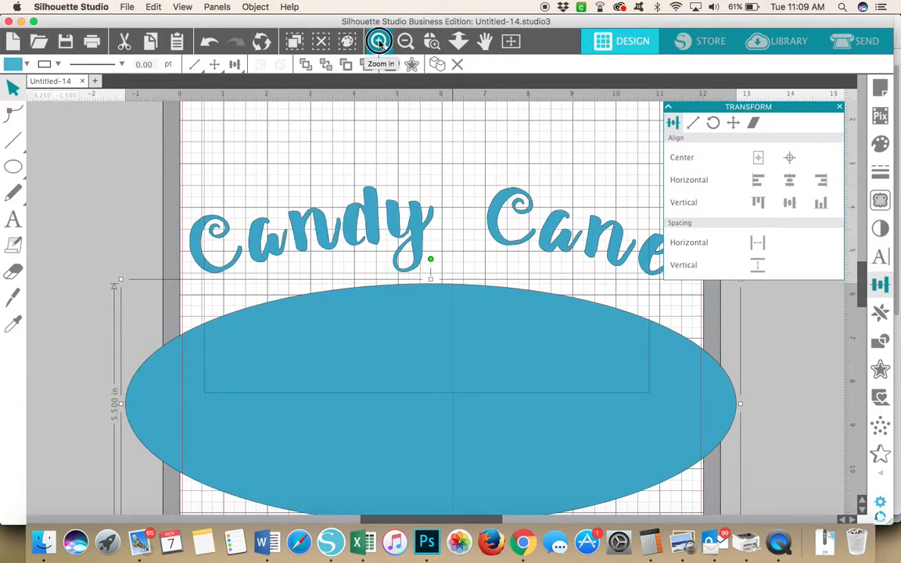
pyautogui.click(380, 42)
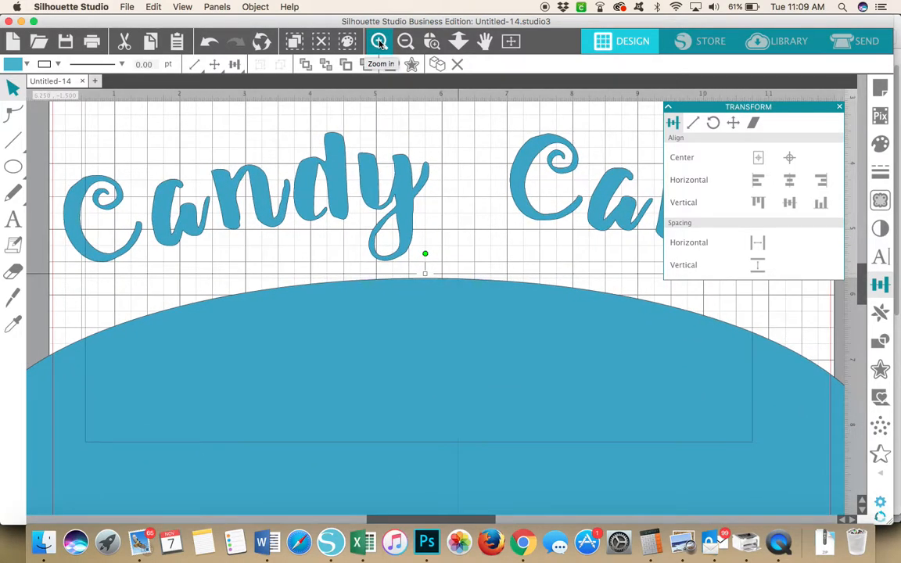
pyautogui.click(379, 42)
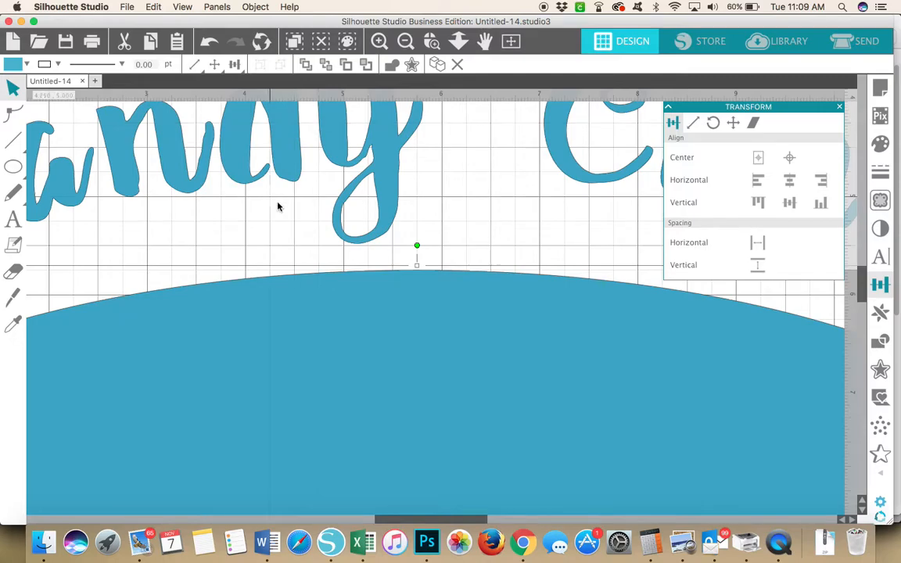
pyautogui.scroll(2, 277, 207)
pyautogui.hscroll(2, 277, 206)
pyautogui.hscroll(-5, 278, 207)
pyautogui.scroll(2, 278, 207)
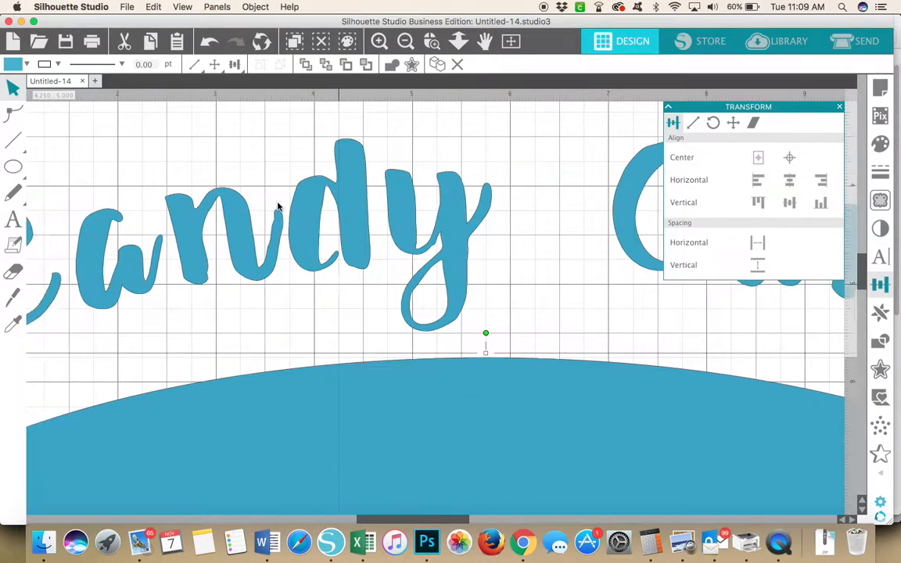
pyautogui.scroll(-3, 277, 207)
pyautogui.hscroll(-2, 278, 207)
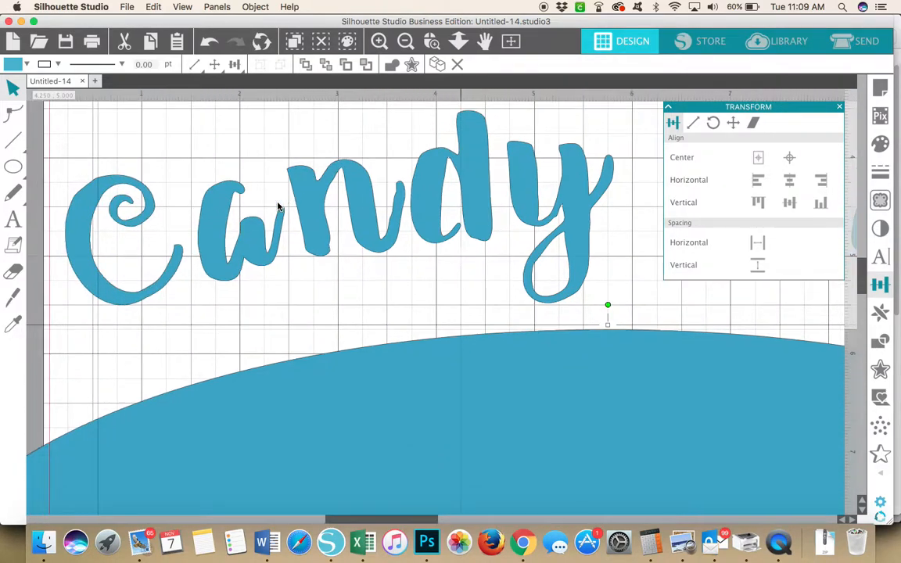
# Try moving the "a" of "Candy" freehand against the "C", and return it to its original spot.
pyautogui.click(223, 186)
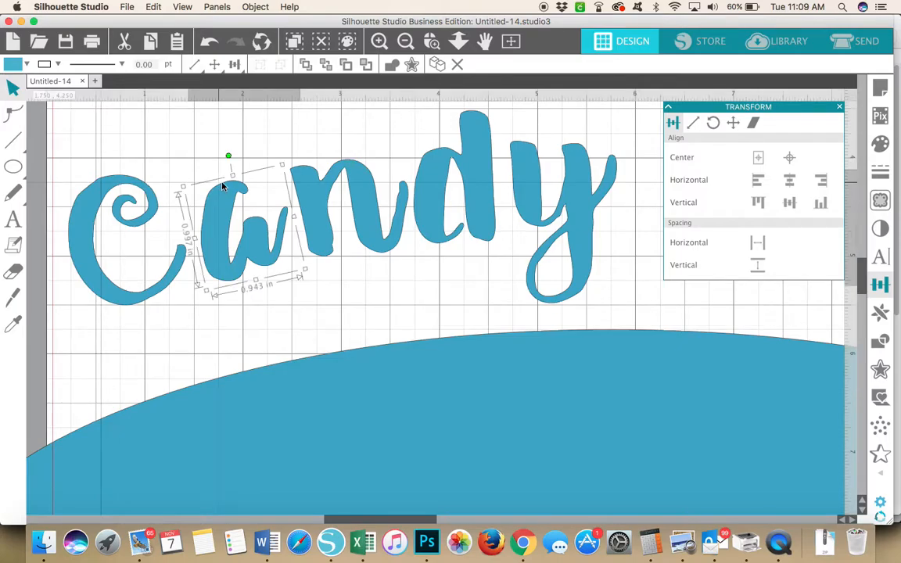
pyautogui.moveTo(211, 187)
pyautogui.mouseDown()
pyautogui.moveTo(202, 186)
pyautogui.moveTo(212, 186)
pyautogui.mouseUp()
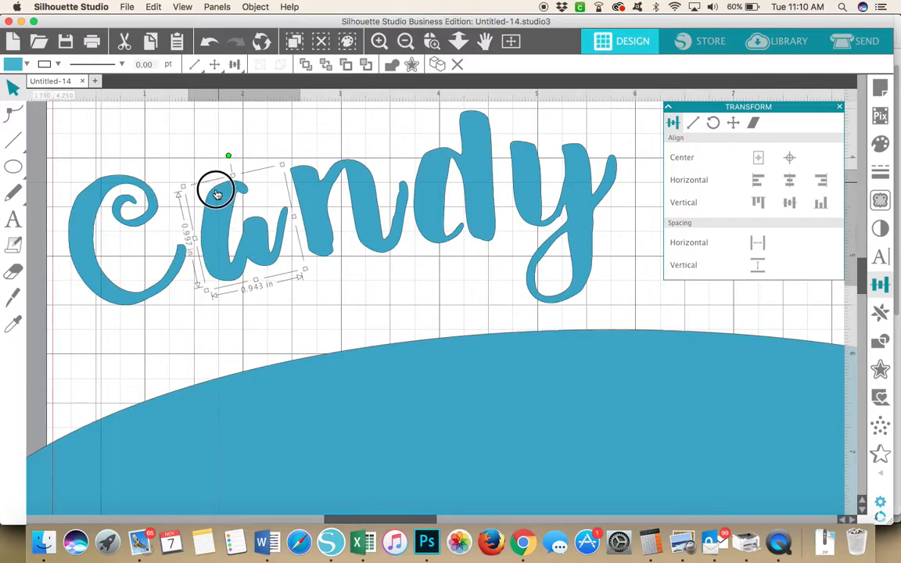
pyautogui.moveTo(209, 194); pyautogui.dragTo(206, 196)
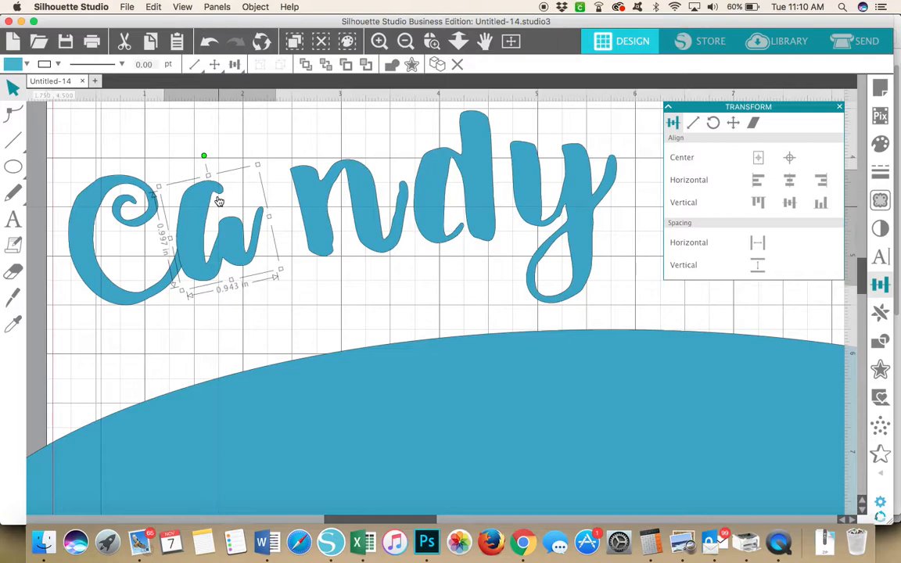
pyautogui.moveTo(191, 197); pyautogui.dragTo(215, 197)
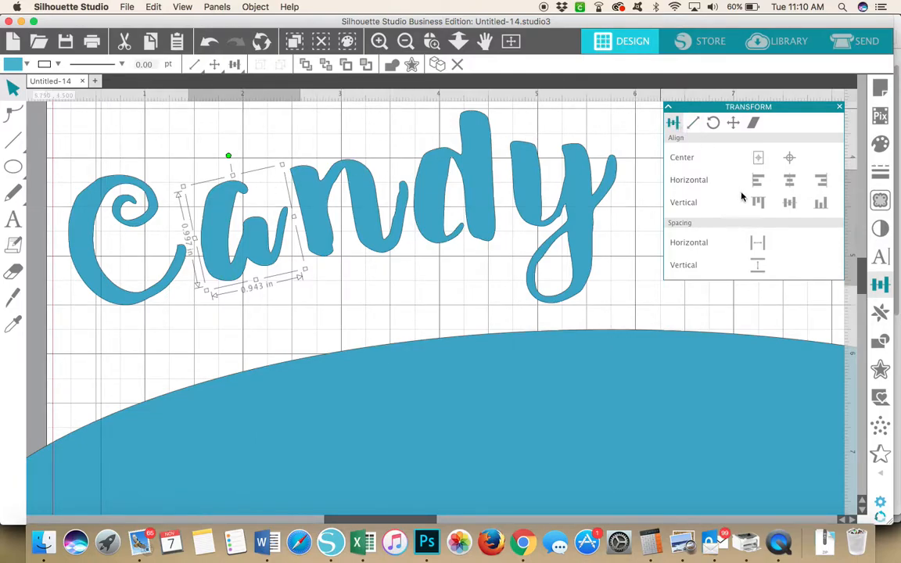
# Set the Move By distance to 0.050 in for the selected "a" in the Transform settings.
pyautogui.click(881, 287)
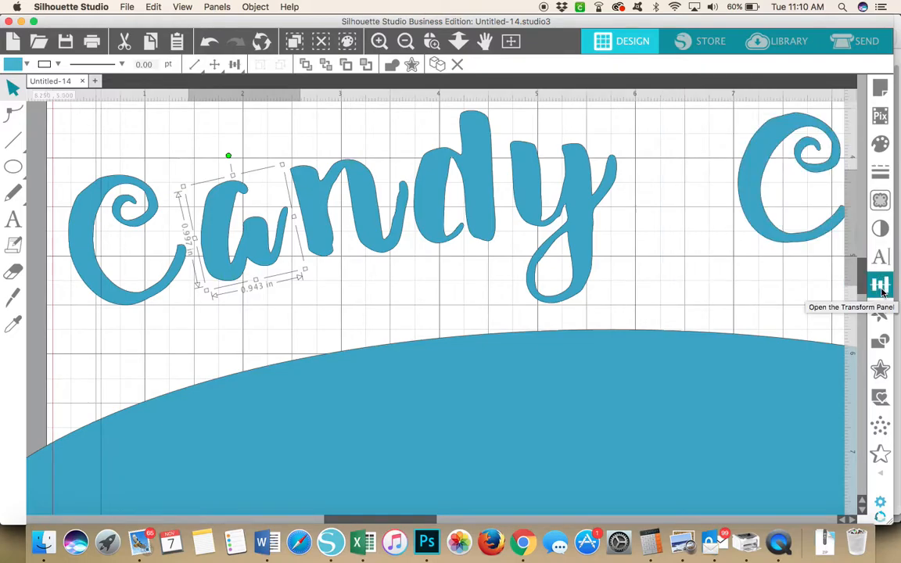
pyautogui.click(881, 287)
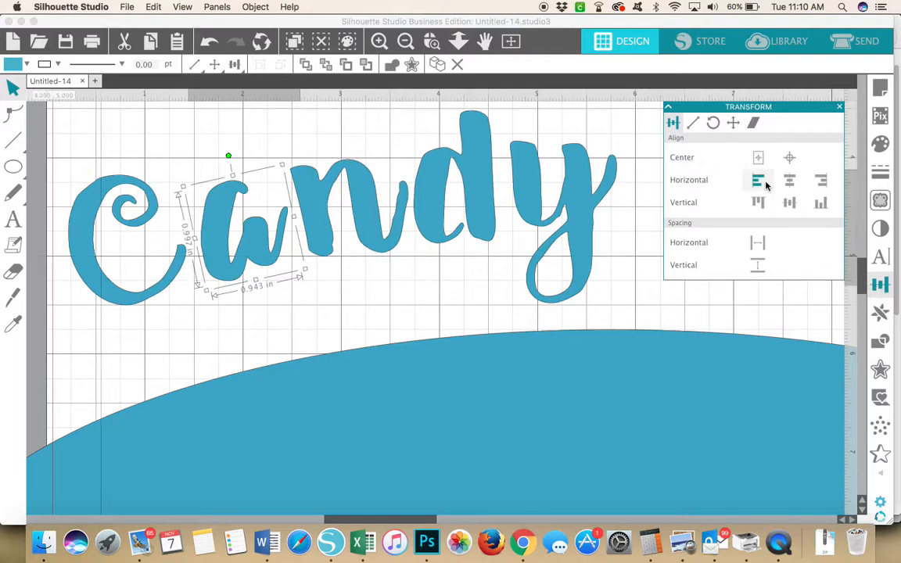
pyautogui.click(730, 124)
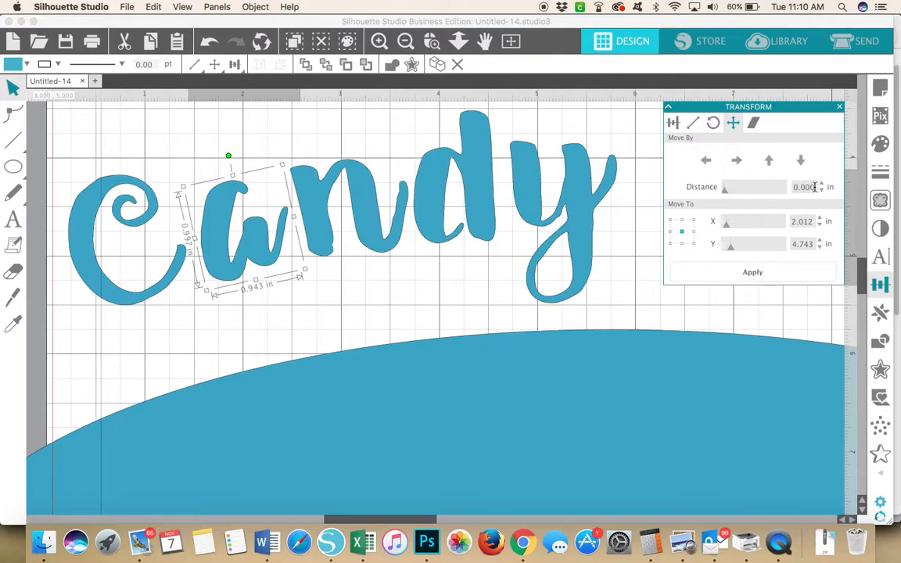
pyautogui.click(815, 187)
pyautogui.press('BackSpace')
pyautogui.press('BackSpace')
pyautogui.write('50')
# Move the "a" of "Candy" left in 0.050 in increments until it overlaps the "C", at X 1.762 in.
pyautogui.click(714, 167)
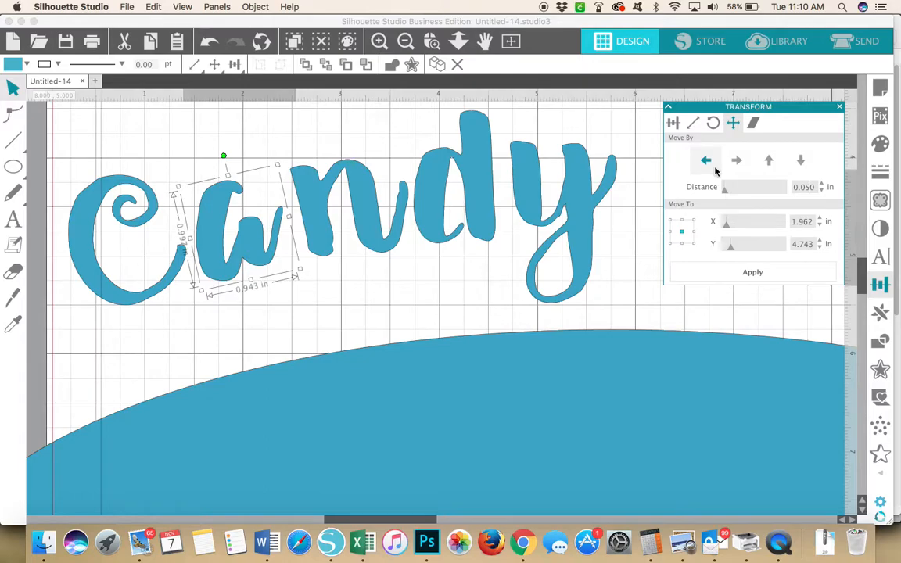
pyautogui.click(715, 168)
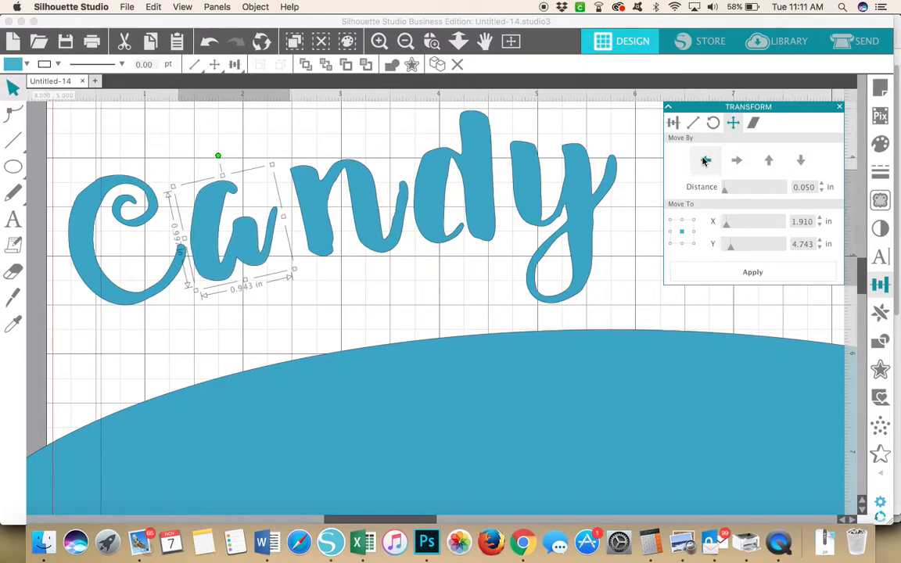
pyautogui.click(706, 162)
pyautogui.click(706, 161)
pyautogui.click(707, 162)
pyautogui.click(706, 162)
pyautogui.click(707, 161)
pyautogui.click(707, 161)
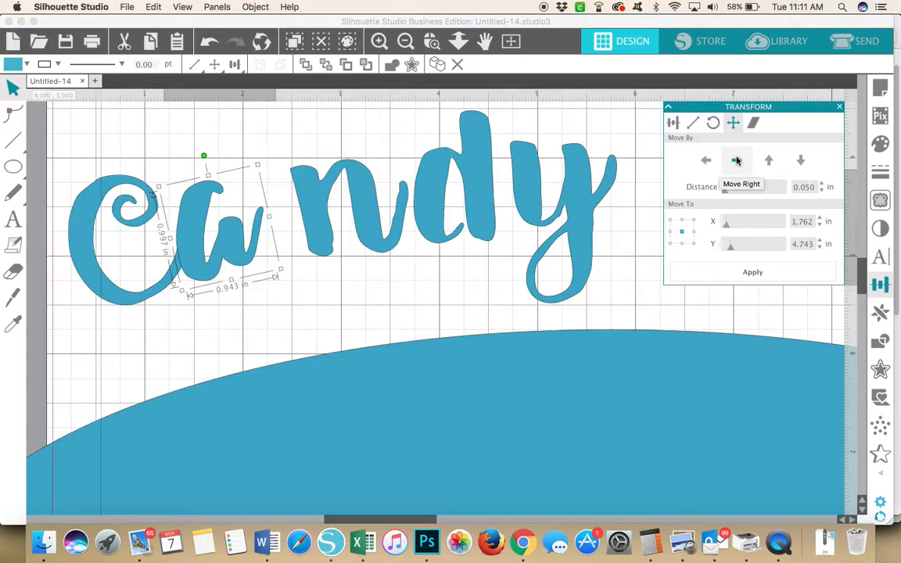
# Nudge the "a" right by one 0.050 in increment and back left, twice.
pyautogui.click(736, 160)
pyautogui.click(736, 160)
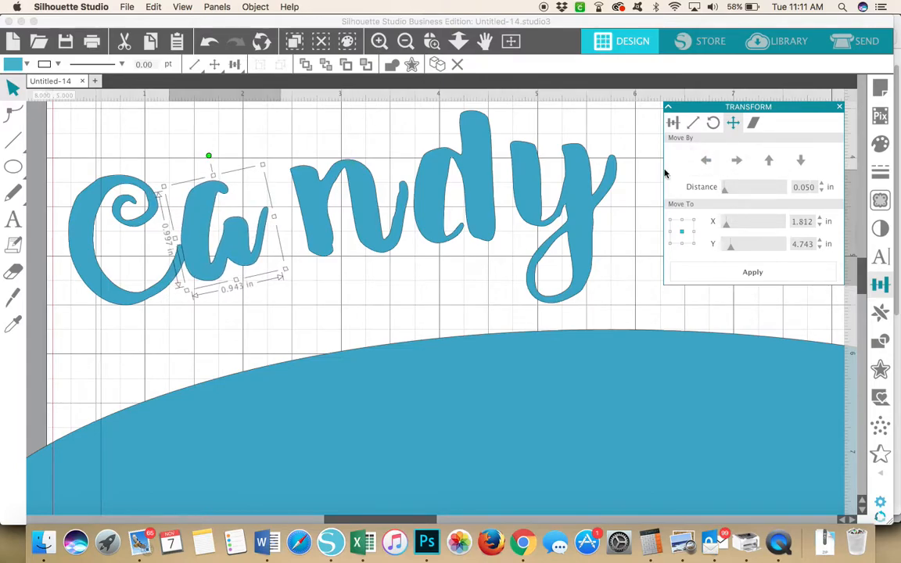
pyautogui.click(706, 160)
pyautogui.click(706, 161)
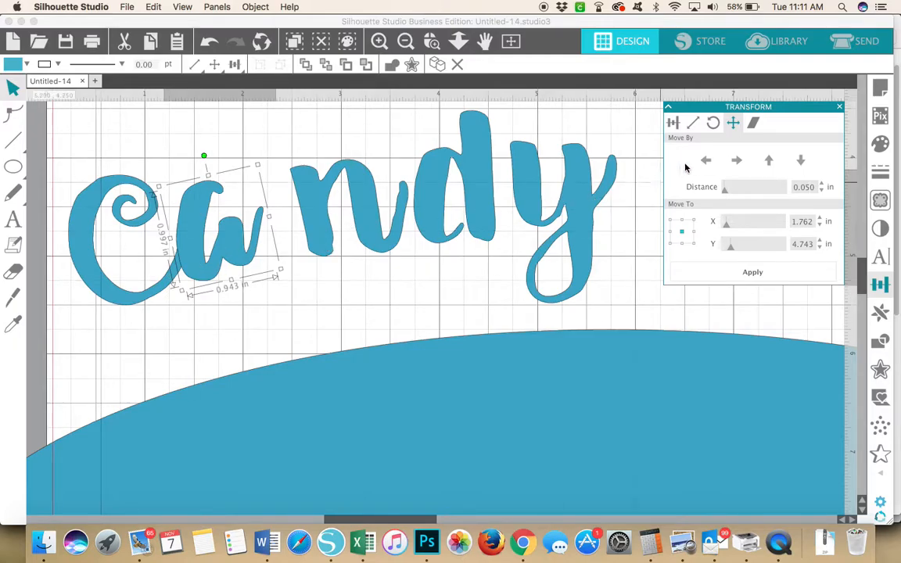
pyautogui.click(737, 160)
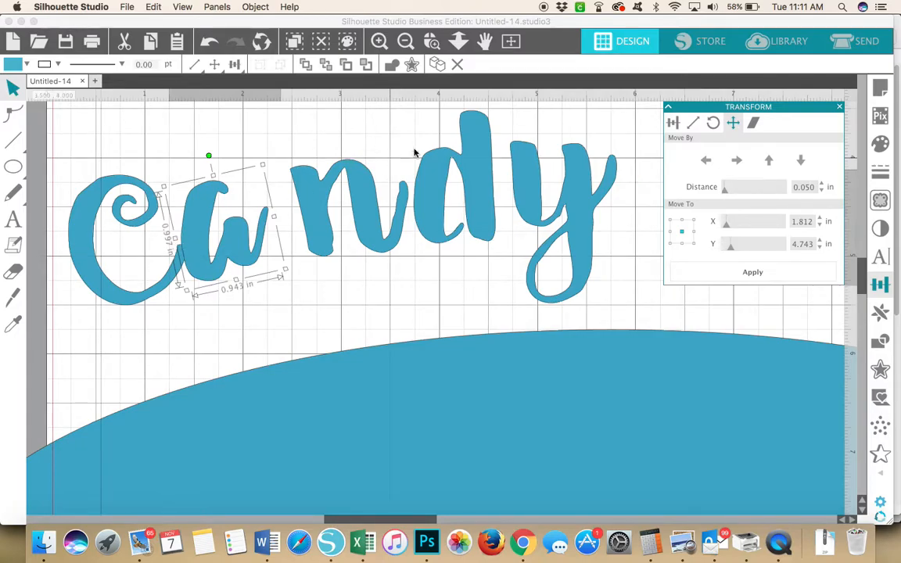
pyautogui.click(707, 160)
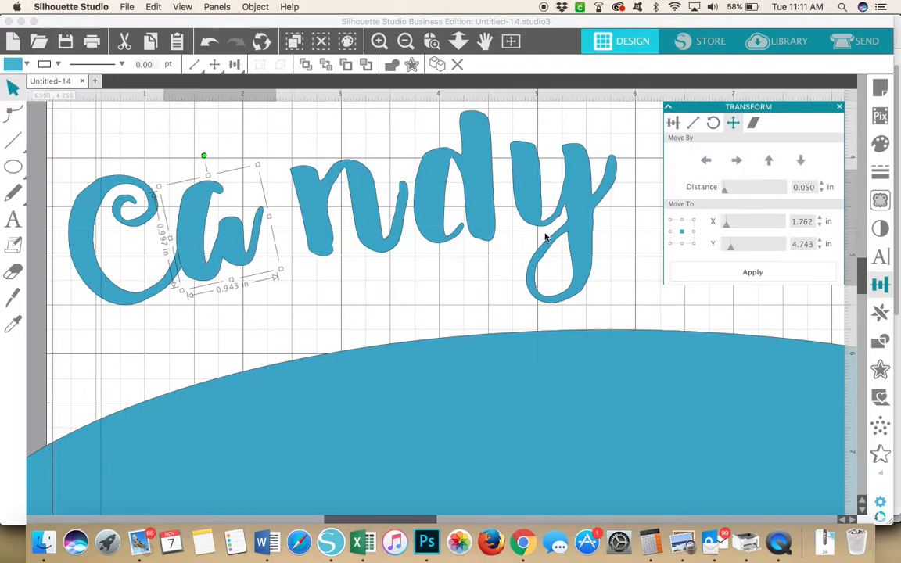
# Move the "n" of "Candy" left until it overlaps the tail of the "a", at X 2.680 in.
pyautogui.click(367, 224)
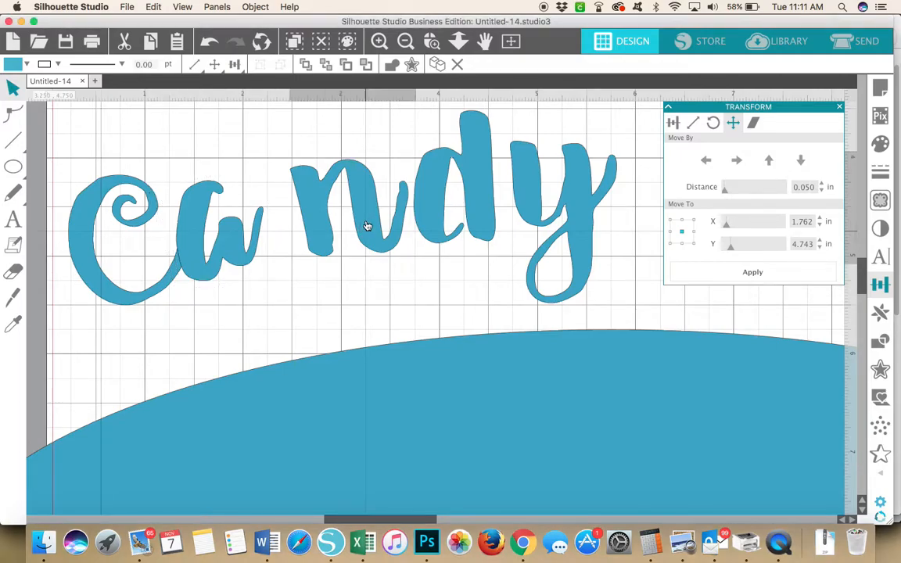
pyautogui.click(706, 160)
pyautogui.click(706, 161)
pyautogui.click(706, 160)
pyautogui.click(705, 160)
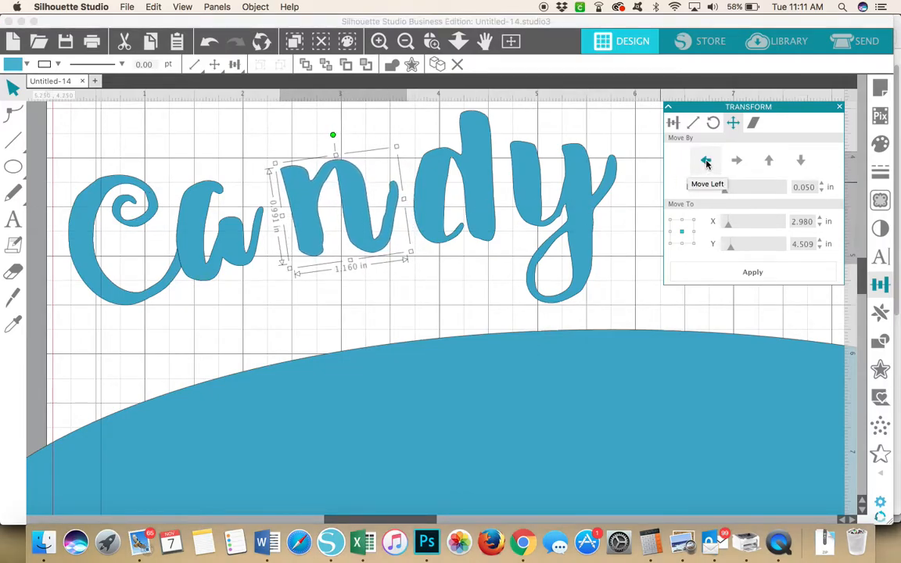
pyautogui.click(374, 231)
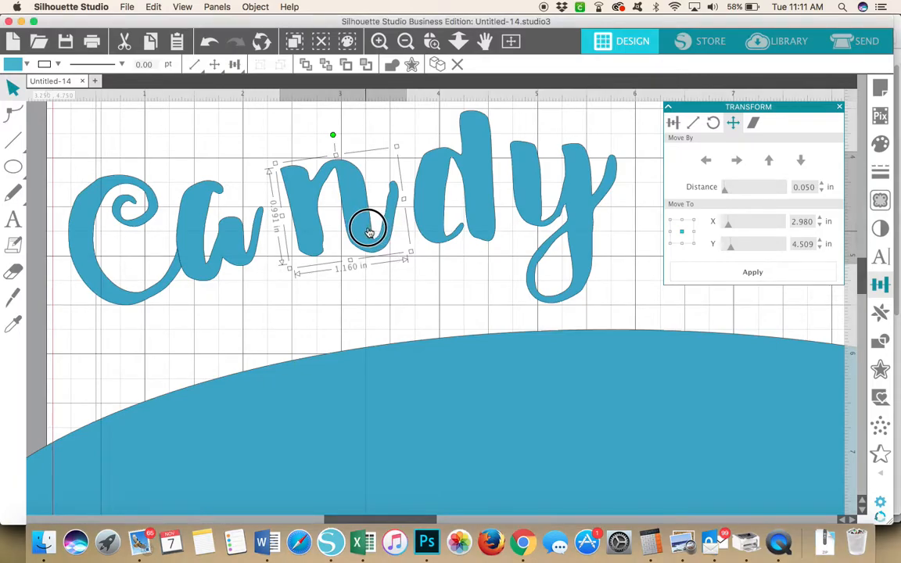
pyautogui.moveTo(350, 235); pyautogui.dragTo(351, 235)
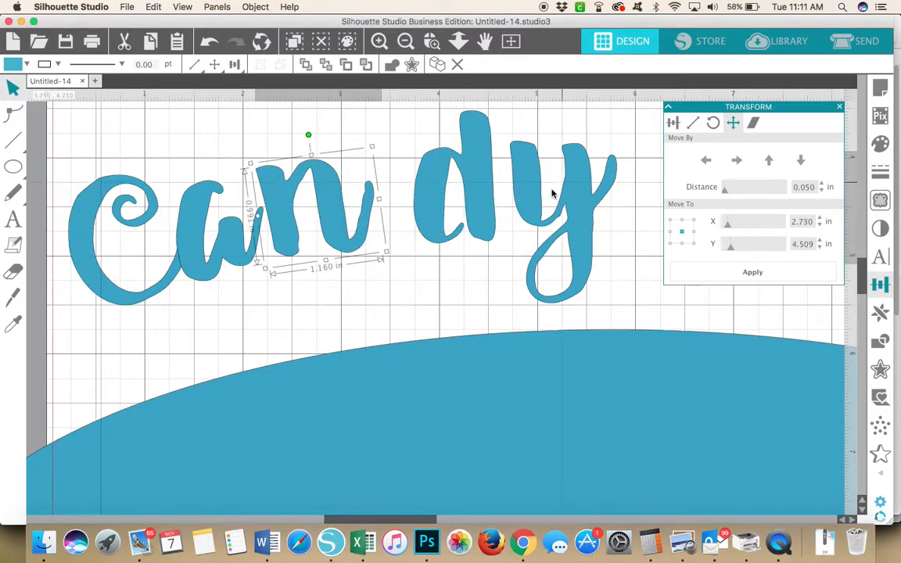
pyautogui.click(706, 159)
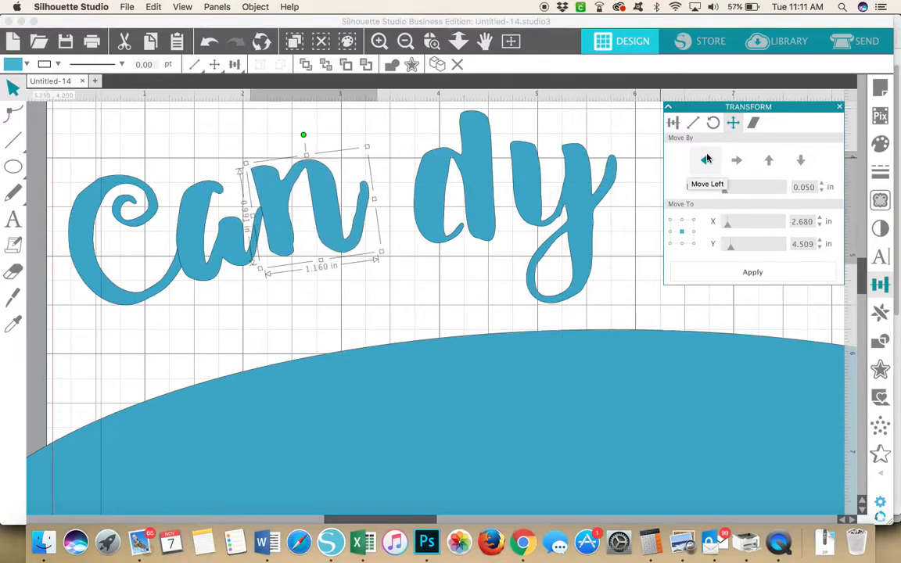
# Move the "d" of "Candy" left in 0.050 in increments until it meets the "n", at X 3.584 in.
pyautogui.click(484, 209)
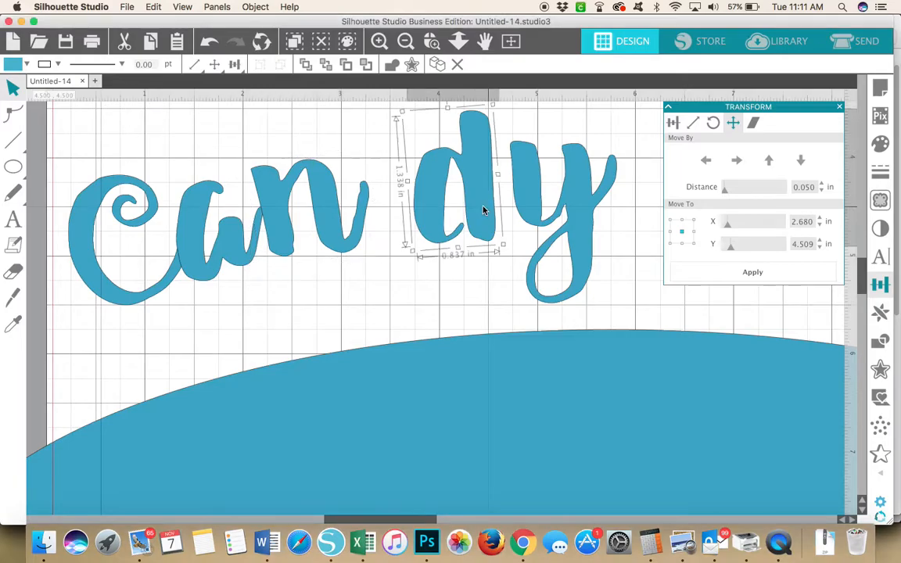
pyautogui.click(707, 160)
pyautogui.click(707, 160)
pyautogui.click(707, 161)
pyautogui.click(706, 161)
pyautogui.click(707, 160)
pyautogui.click(706, 161)
pyautogui.click(707, 160)
pyautogui.click(707, 160)
pyautogui.click(707, 160)
pyautogui.click(707, 160)
pyautogui.click(707, 161)
pyautogui.click(706, 161)
pyautogui.click(707, 160)
pyautogui.click(706, 161)
pyautogui.click(707, 161)
pyautogui.click(707, 161)
pyautogui.click(706, 160)
pyautogui.click(707, 160)
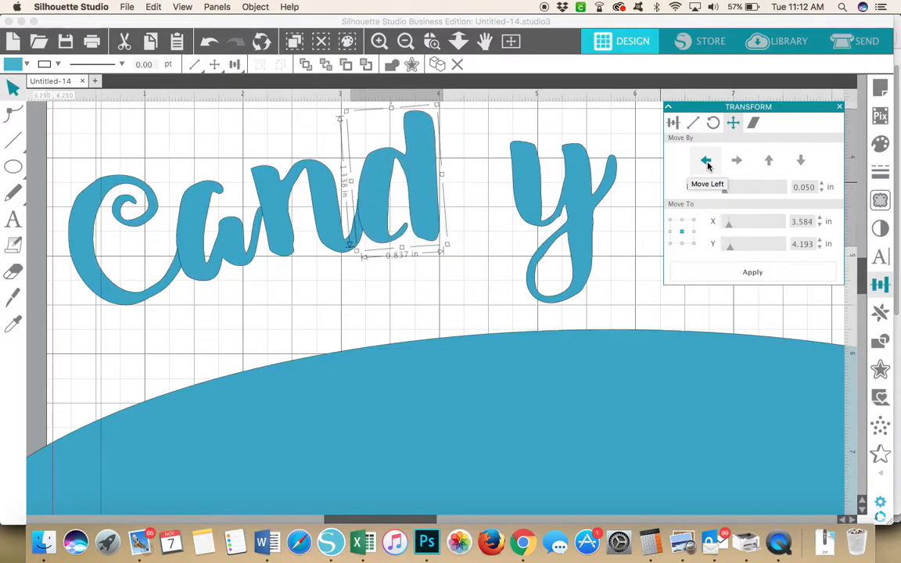
# Move the "d" farther left over the body of the "n", to X 2.757 in.
pyautogui.click(706, 161)
pyautogui.click(706, 160)
pyautogui.click(707, 160)
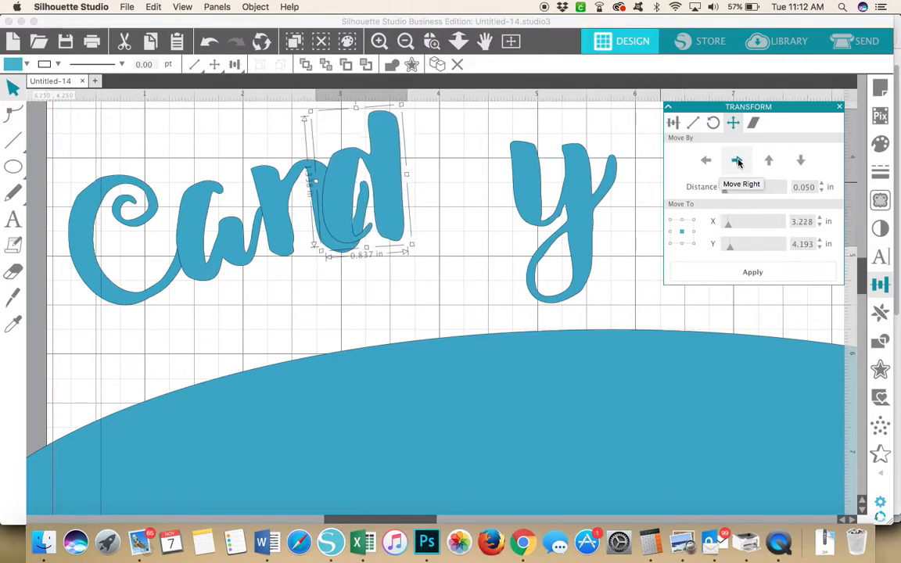
pyautogui.press('Left')
pyautogui.press('Left')
pyautogui.press('Left')
pyautogui.press('Left')
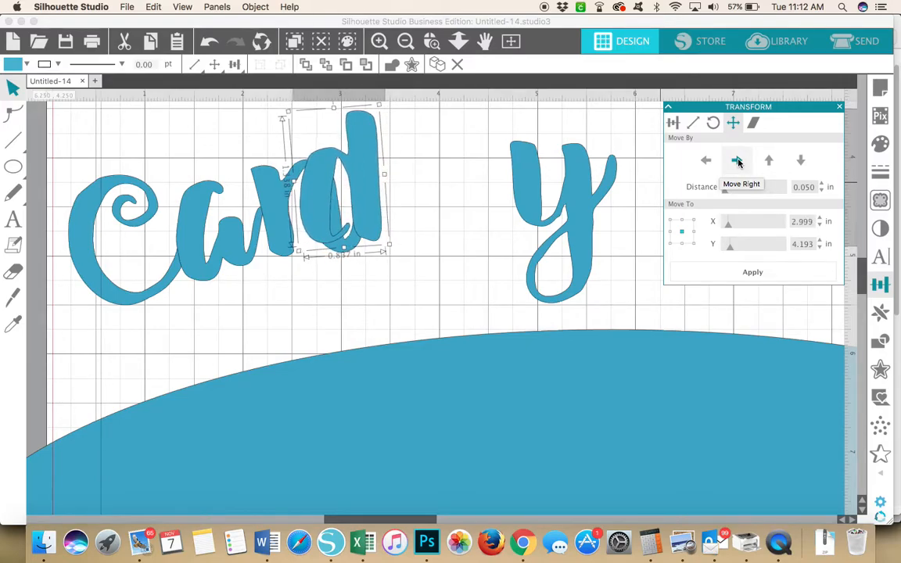
pyautogui.press('Left')
pyautogui.press('Left')
pyautogui.press('Left')
pyautogui.press('Left')
pyautogui.press('Left')
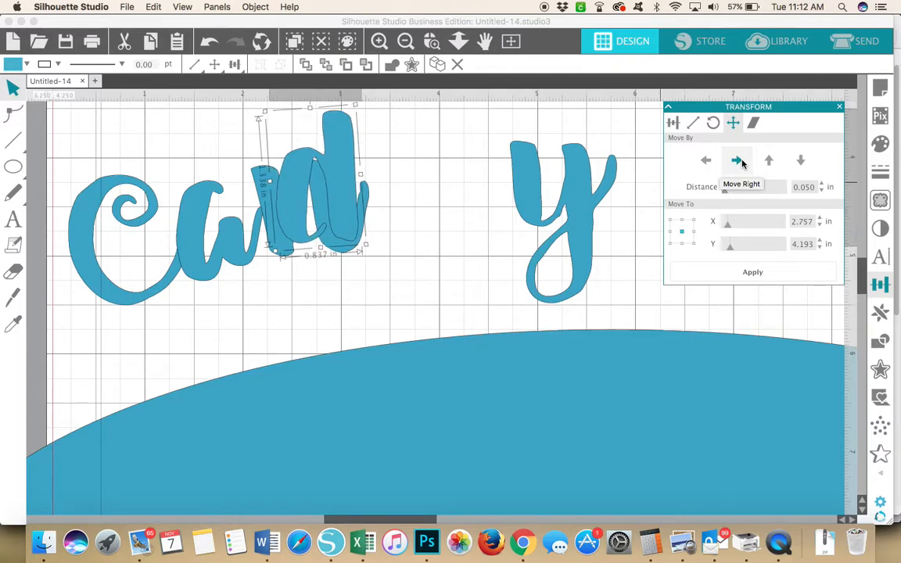
# Move the "d" back right until it overlaps only the tail of the "n", at X 3.476 in.
pyautogui.click(740, 160)
pyautogui.press('Right')
pyautogui.press('Right')
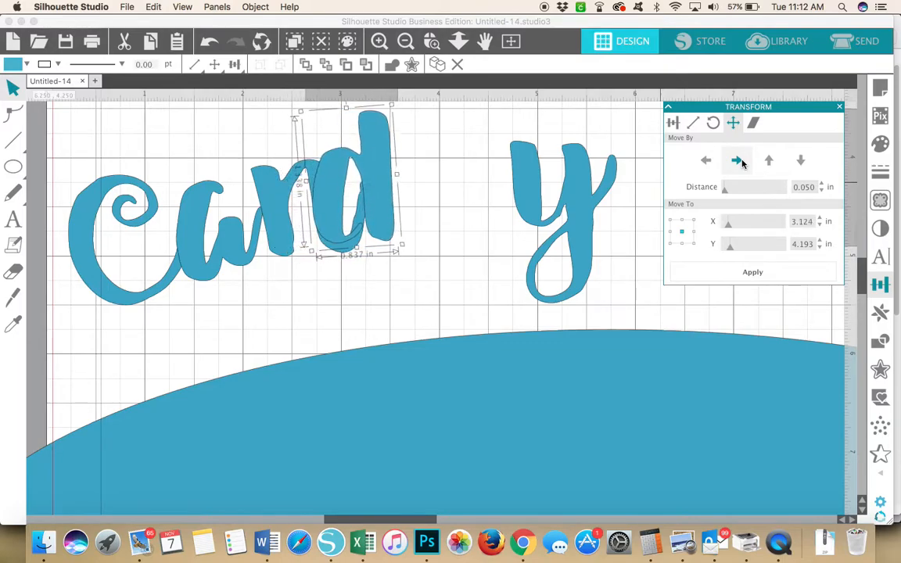
pyautogui.click(740, 160)
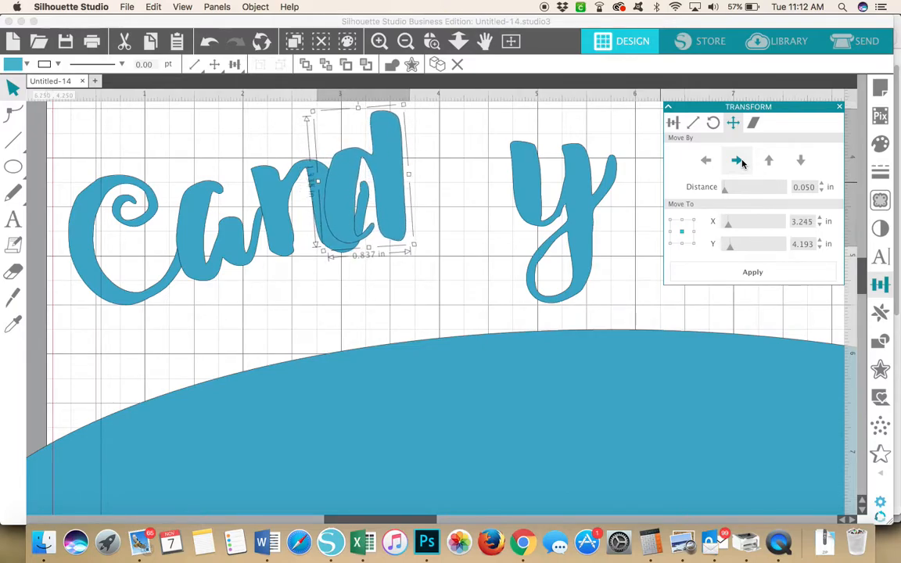
pyautogui.click(739, 161)
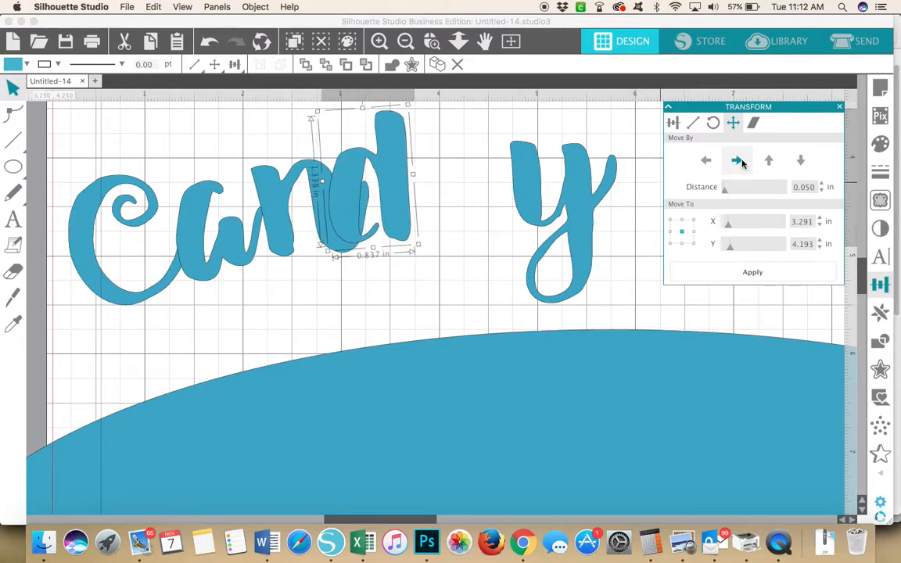
pyautogui.click(739, 160)
pyautogui.click(739, 160)
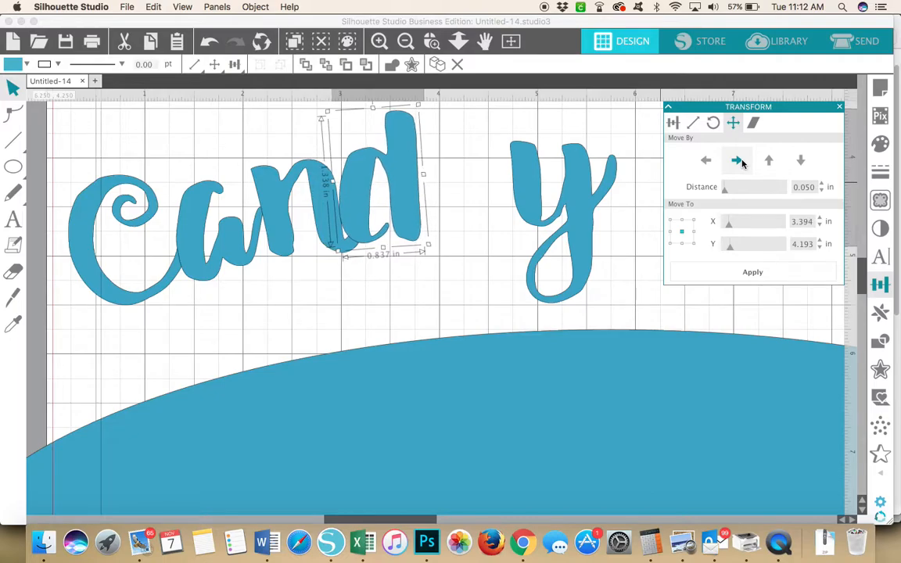
pyautogui.click(740, 160)
pyautogui.click(739, 161)
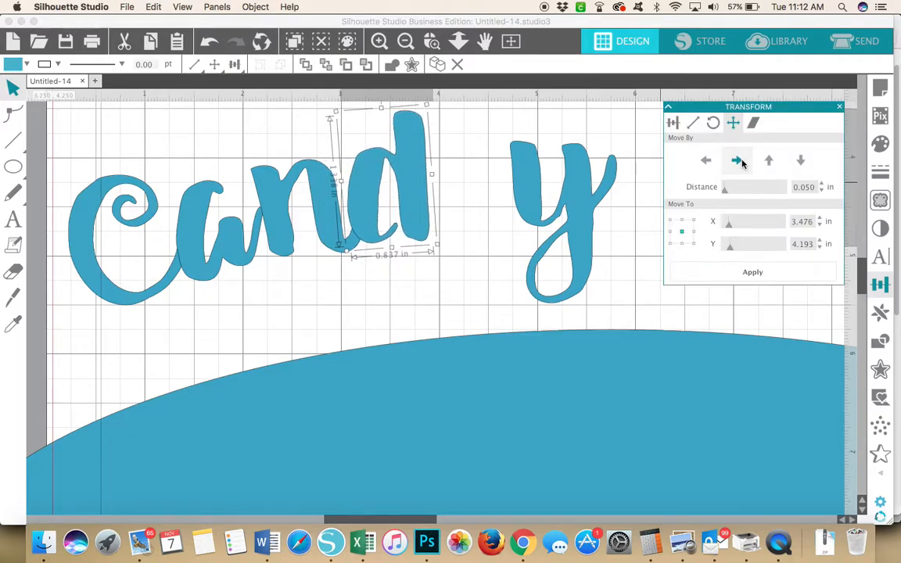
# Move the "d" of "Candy" slightly right until it only just overlaps the tail of the "n", at X 3.605 in.
pyautogui.click(739, 160)
pyautogui.click(740, 160)
pyautogui.click(740, 161)
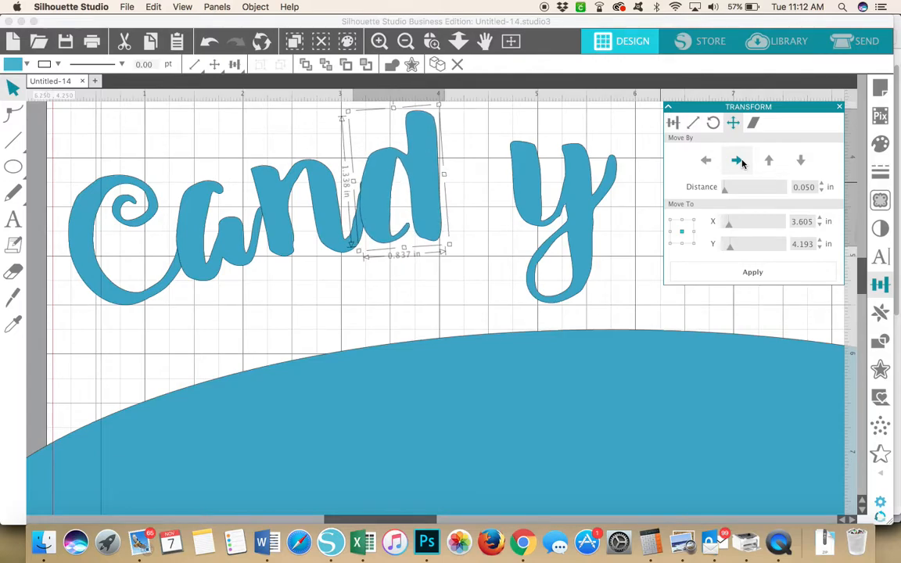
# Move the "y" of "Candy" left in 0.050 in increments until it is close beside the "d", at X 4.664 in.
pyautogui.click(581, 207)
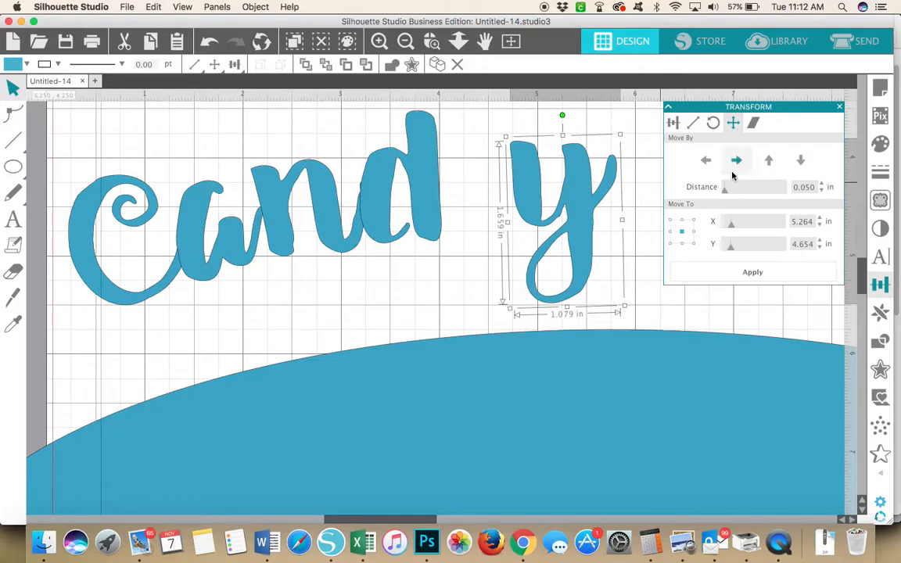
pyautogui.click(705, 160)
pyautogui.click(706, 160)
pyautogui.click(706, 160)
pyautogui.click(706, 160)
pyautogui.click(706, 161)
pyautogui.click(706, 161)
pyautogui.click(706, 161)
pyautogui.click(705, 160)
pyautogui.click(705, 161)
pyautogui.click(706, 160)
pyautogui.click(705, 161)
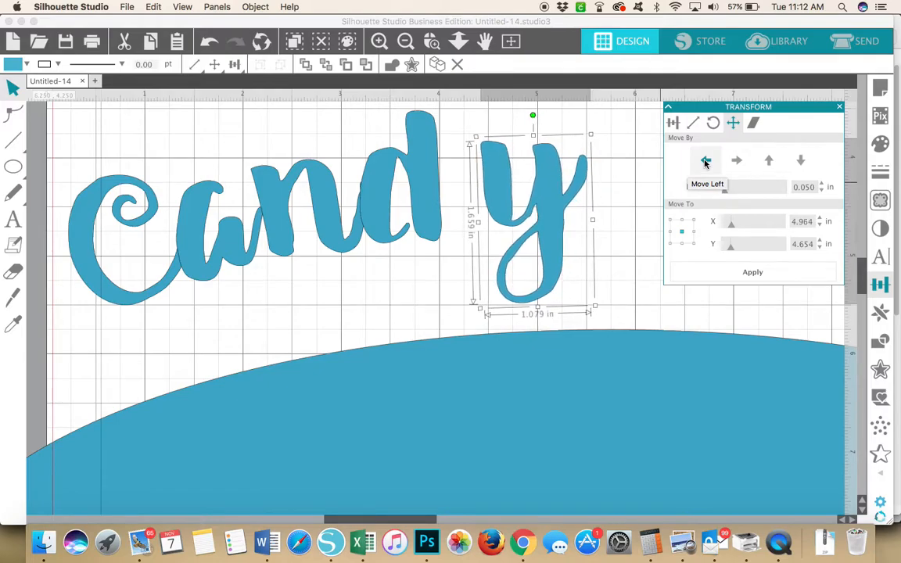
pyautogui.click(705, 161)
pyautogui.click(706, 161)
pyautogui.click(706, 160)
pyautogui.click(706, 160)
pyautogui.click(706, 160)
pyautogui.click(706, 161)
pyautogui.click(706, 160)
pyautogui.click(706, 160)
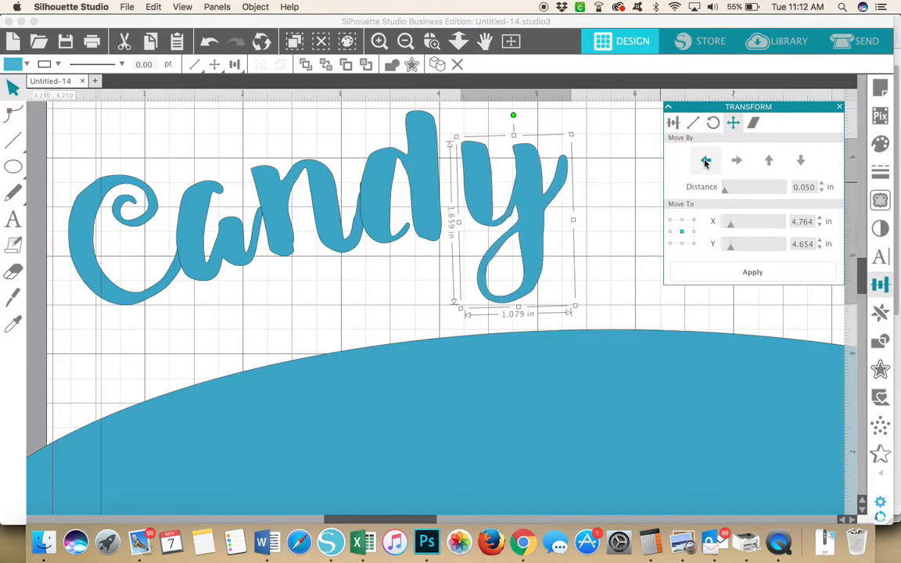
pyautogui.click(706, 161)
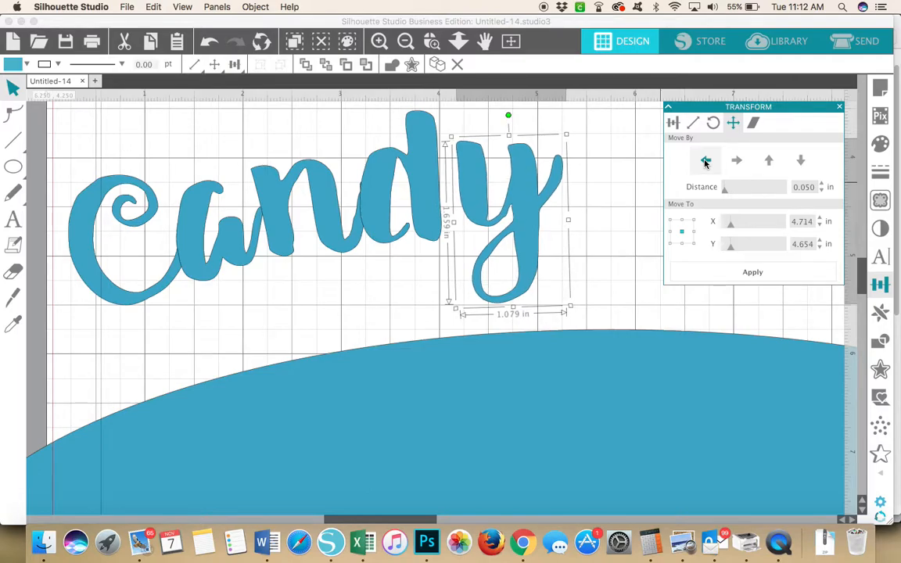
pyautogui.click(706, 160)
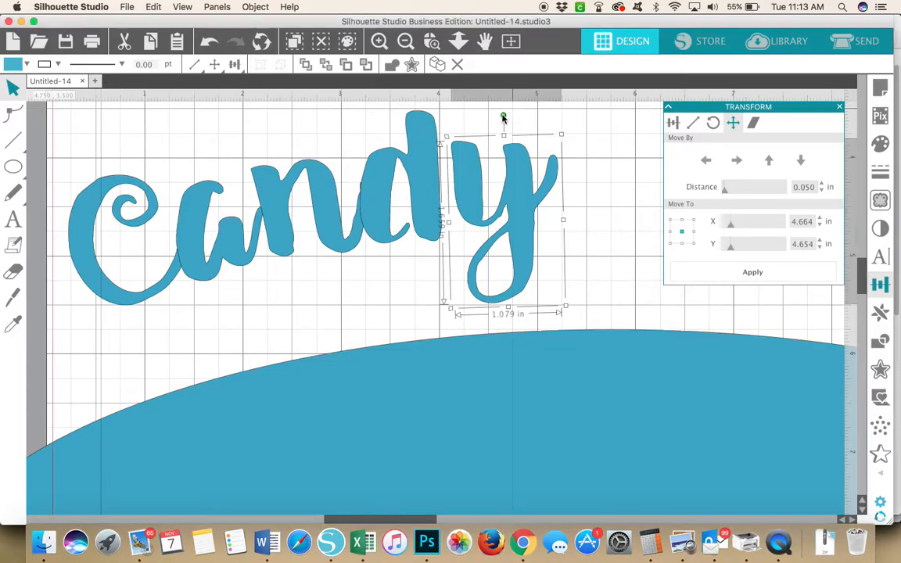
# Rotate the "y" of "Candy" slightly clockwise and move it left against the "d", to X 4.626 in.
pyautogui.moveTo(502, 116); pyautogui.dragTo(515, 117)
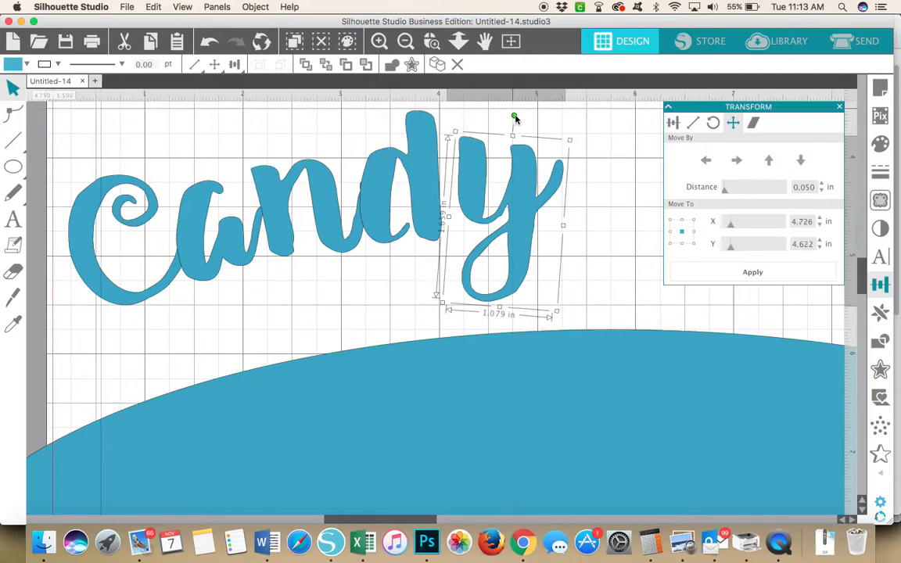
pyautogui.click(706, 160)
pyautogui.click(706, 160)
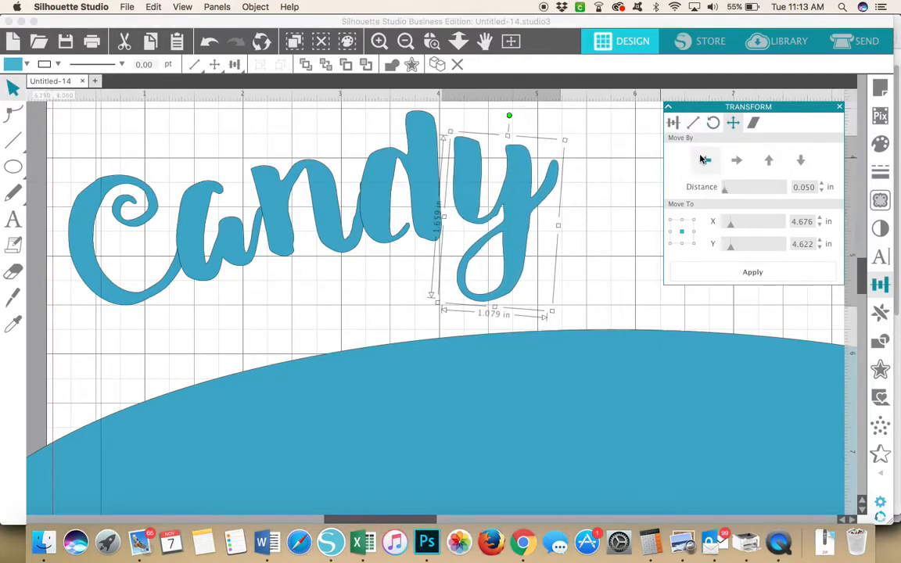
pyautogui.click(706, 160)
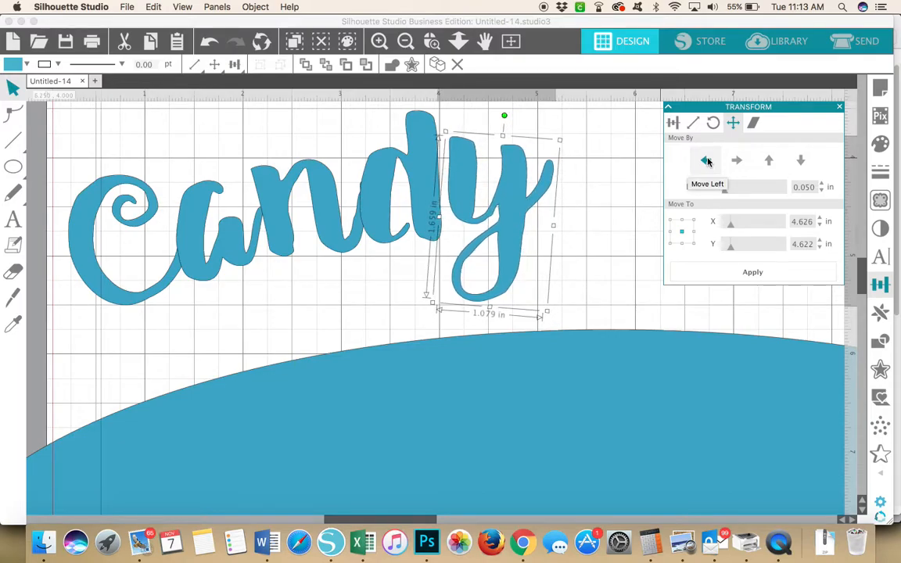
pyautogui.click(602, 236)
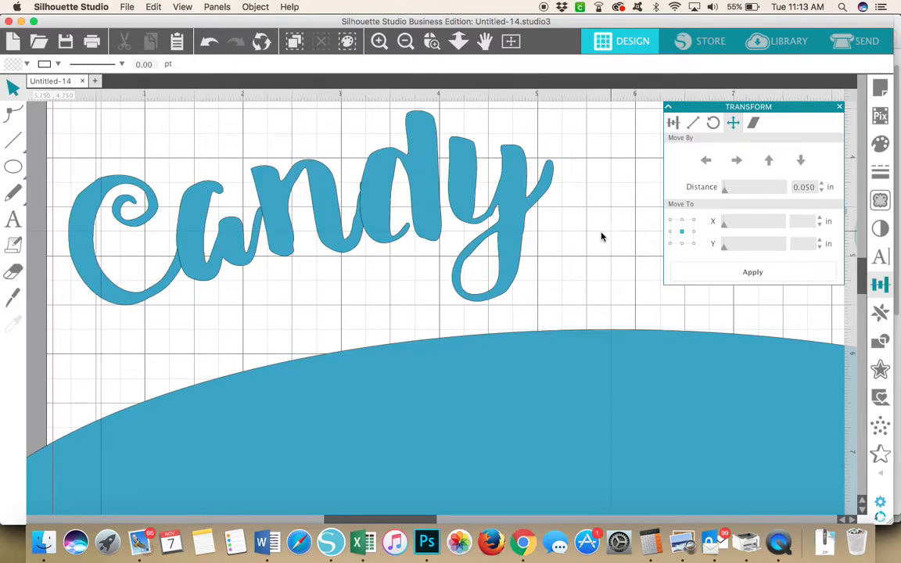
# Move the "a" of "Cane" left in 0.050 in increments until it overlaps the tail of the "C".
pyautogui.hscroll(10, 602, 236)
pyautogui.hscroll(4, 602, 237)
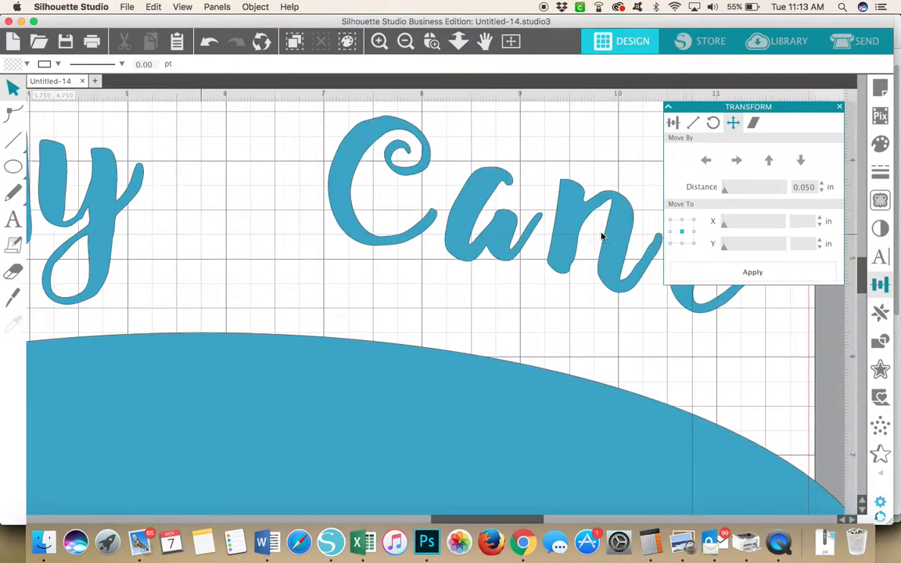
pyautogui.click(486, 206)
pyautogui.click(707, 160)
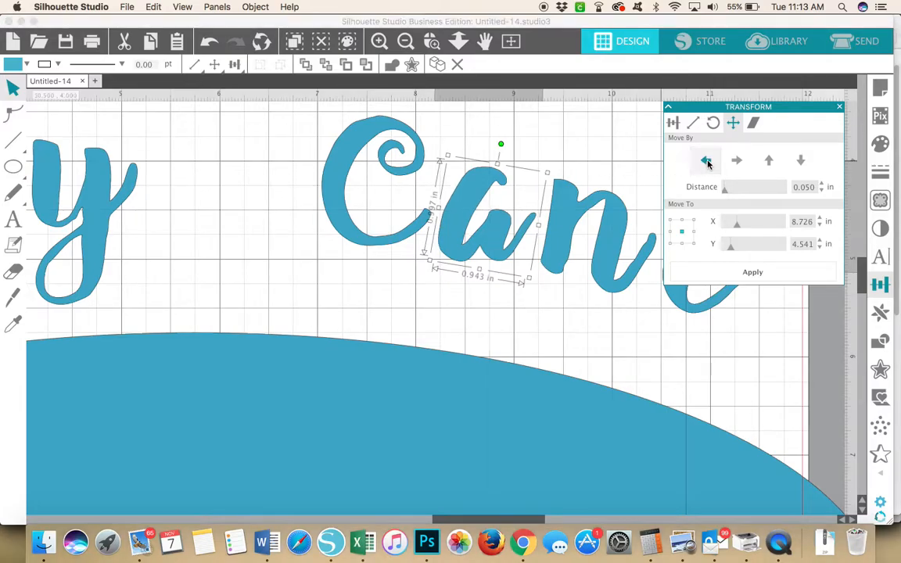
pyautogui.click(707, 160)
pyautogui.click(707, 160)
pyautogui.click(706, 160)
pyautogui.click(707, 161)
pyautogui.click(707, 161)
# Move the "n" of "Cane" left in 0.050 in increments until it overlaps the tail of the "a", at X 9.511 in.
pyautogui.click(589, 266)
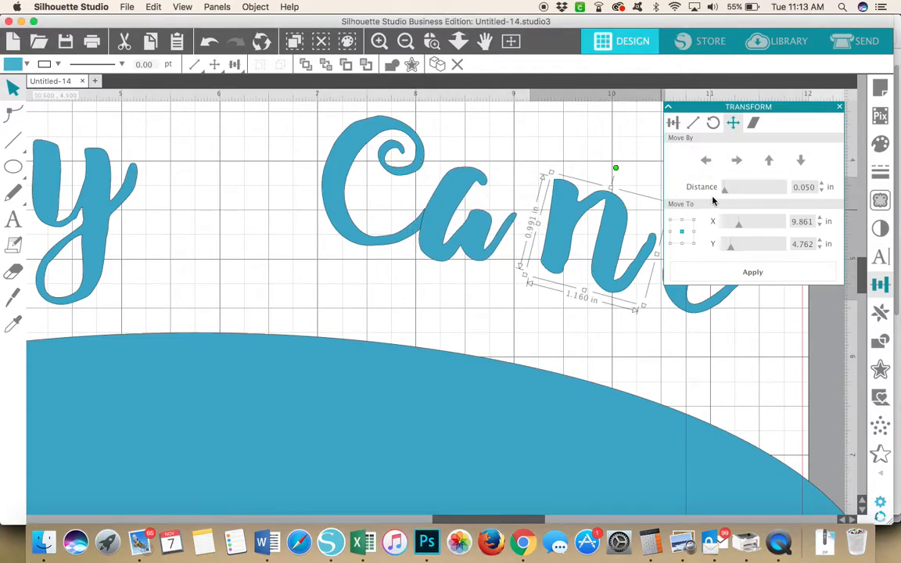
pyautogui.click(709, 160)
pyautogui.click(709, 160)
pyautogui.click(707, 160)
pyautogui.click(706, 160)
pyautogui.click(706, 161)
pyautogui.click(706, 160)
pyautogui.click(707, 161)
pyautogui.click(707, 160)
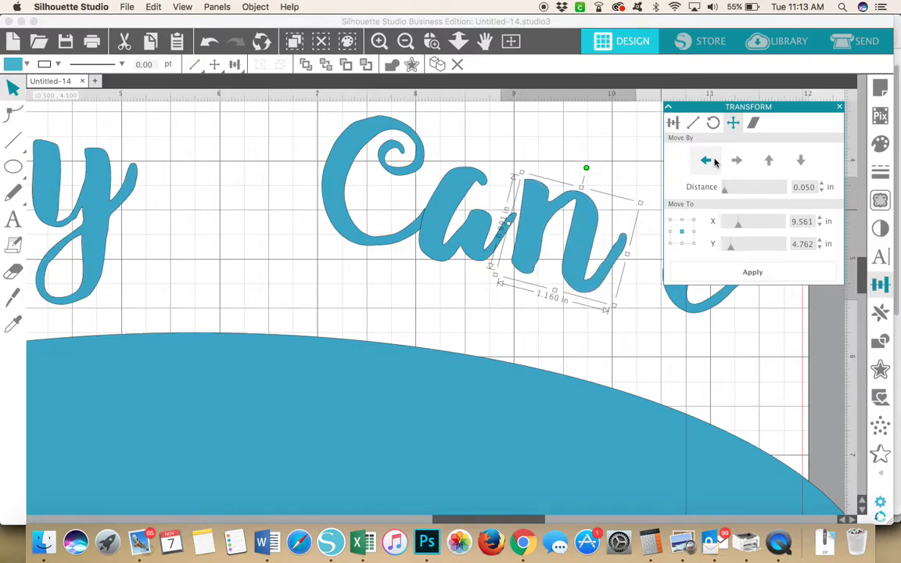
pyautogui.click(706, 160)
pyautogui.click(707, 161)
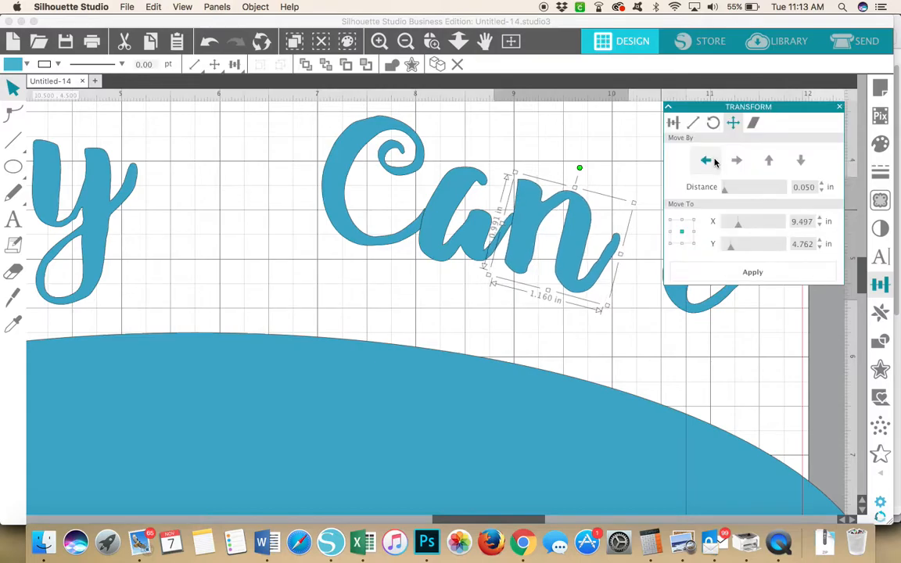
pyautogui.click(736, 160)
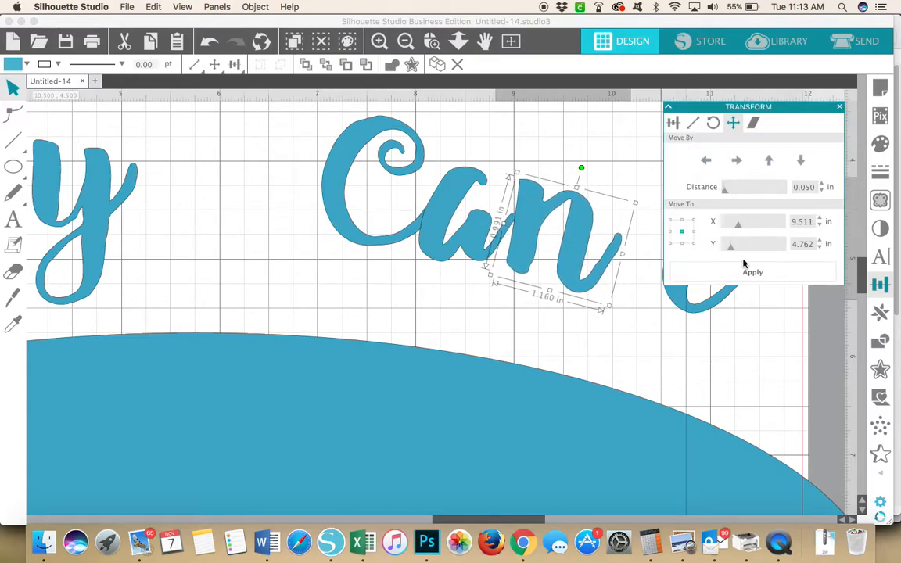
# Move the "e" of "Cane" left in 0.050 in increments toward the "n", to about X 10.68 in.
pyautogui.click(701, 309)
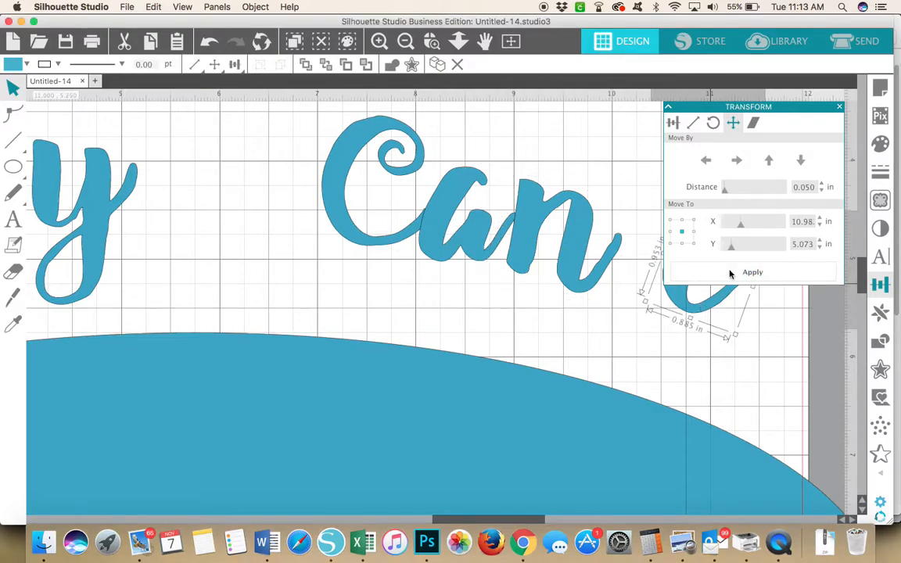
pyautogui.click(703, 160)
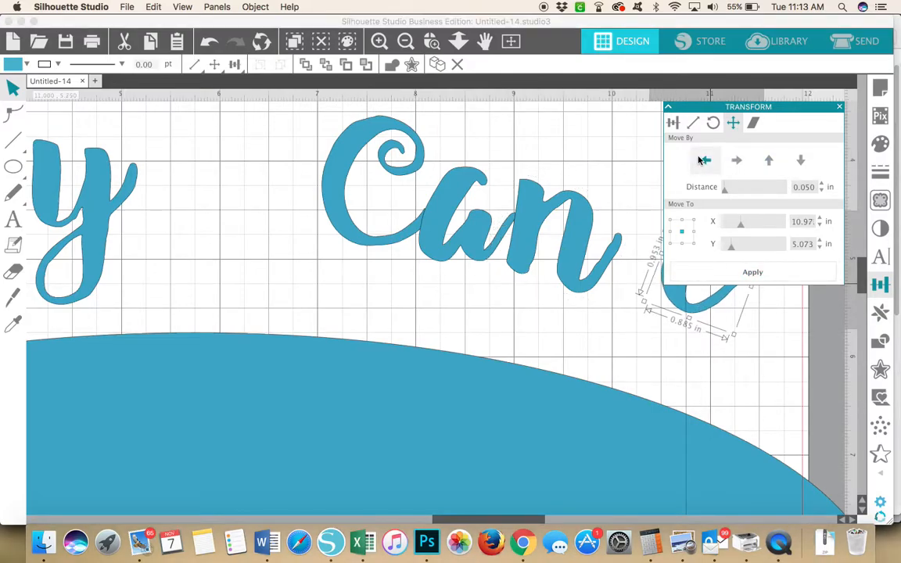
pyautogui.click(702, 160)
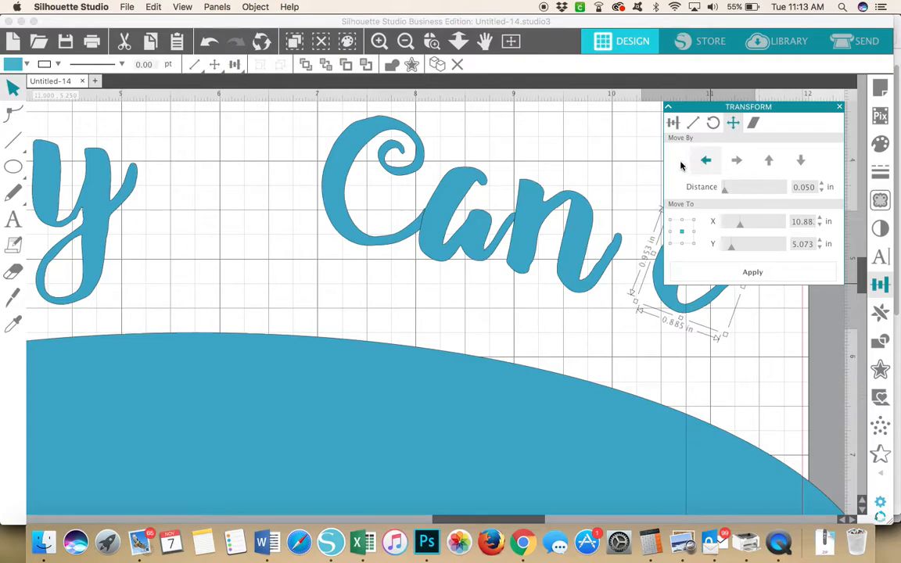
pyautogui.click(533, 255)
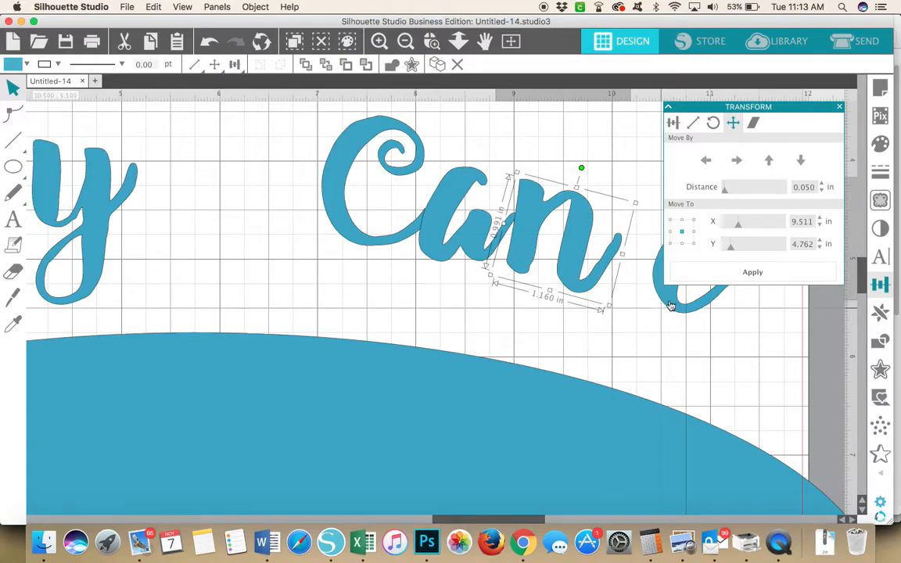
pyautogui.click(678, 340)
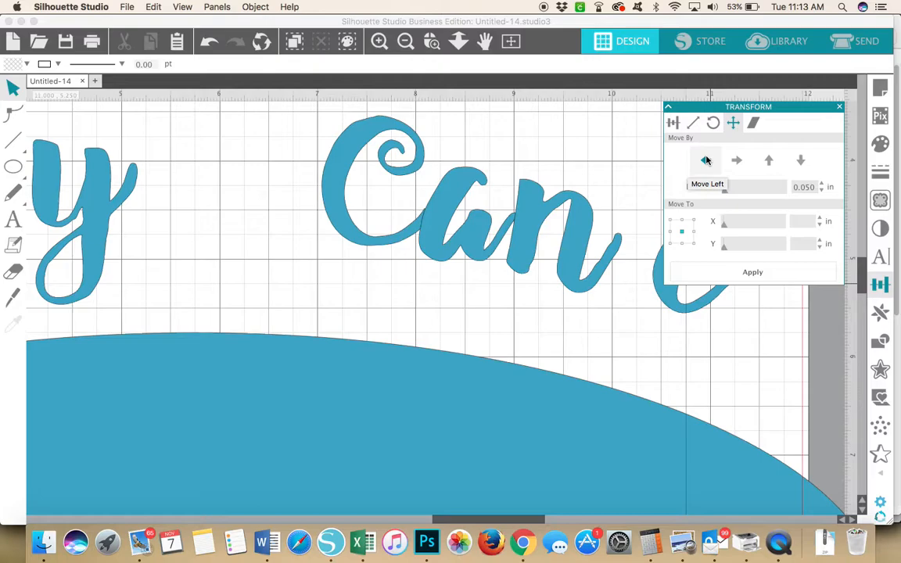
pyautogui.click(677, 310)
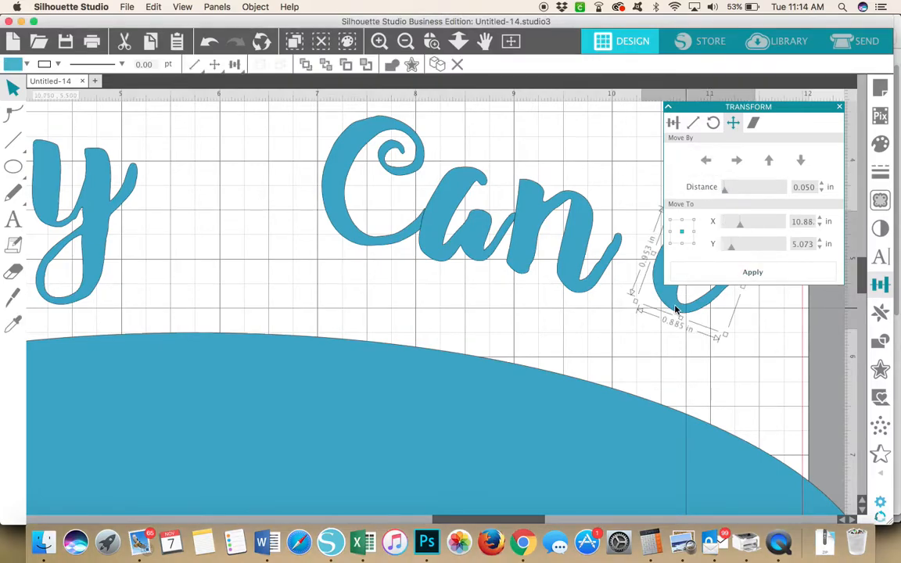
pyautogui.click(707, 161)
pyautogui.click(707, 162)
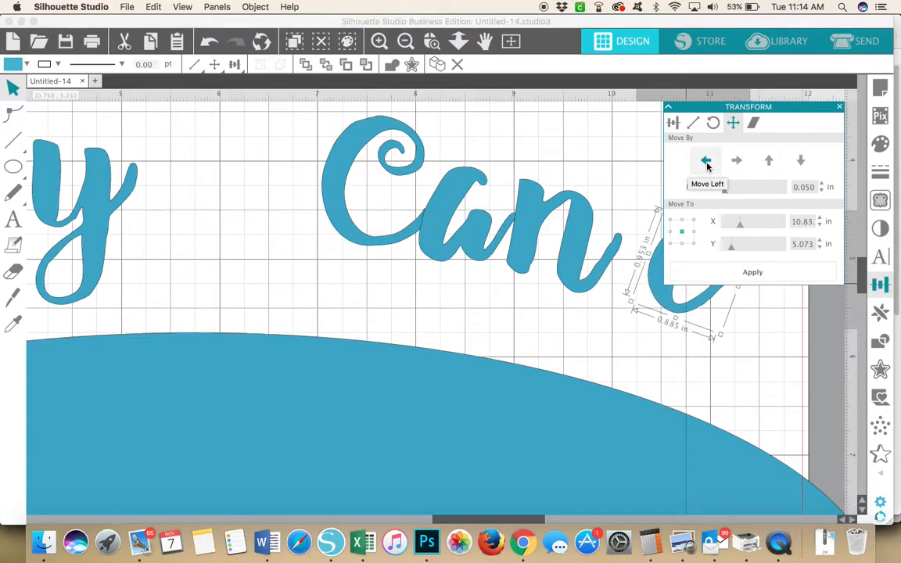
pyautogui.click(707, 161)
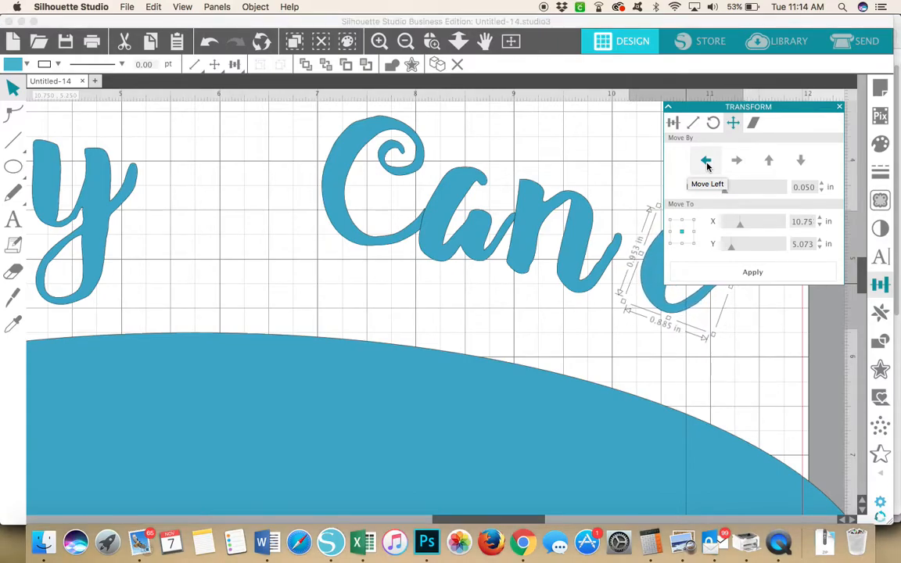
pyautogui.click(707, 162)
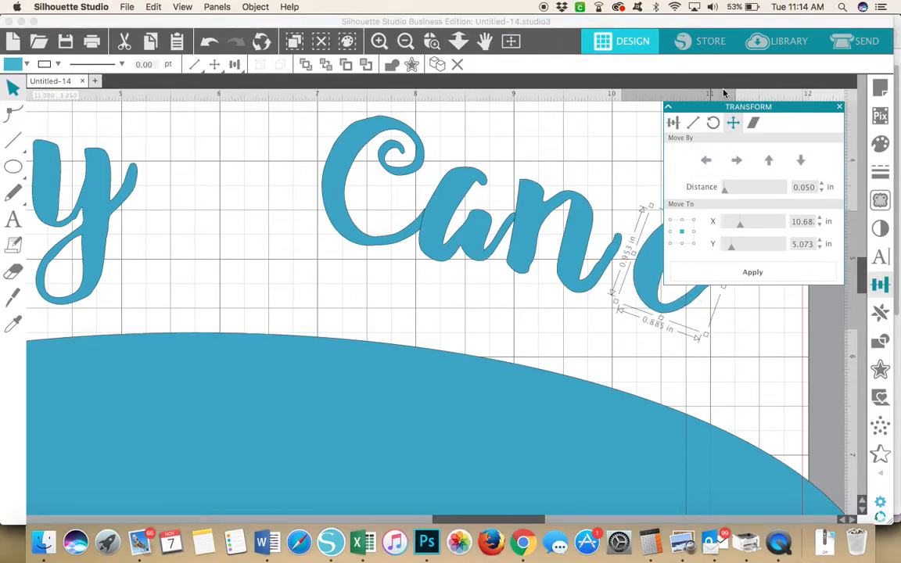
# Move the Transform panel off the lettering and shift the "e" of "Cane" left until it overlaps the "n", at about X 10.38 in.
pyautogui.moveTo(729, 107); pyautogui.dragTo(740, 335)
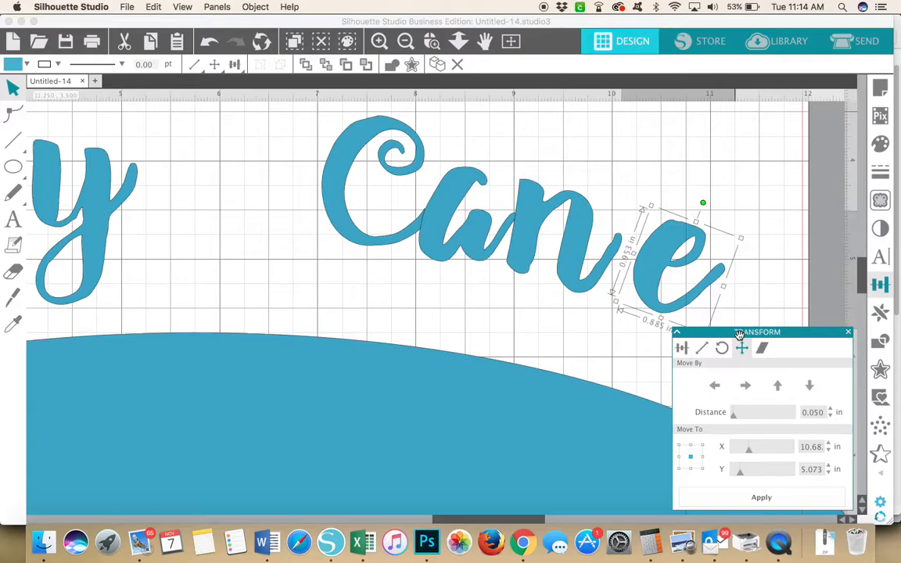
pyautogui.moveTo(729, 335); pyautogui.dragTo(357, 307)
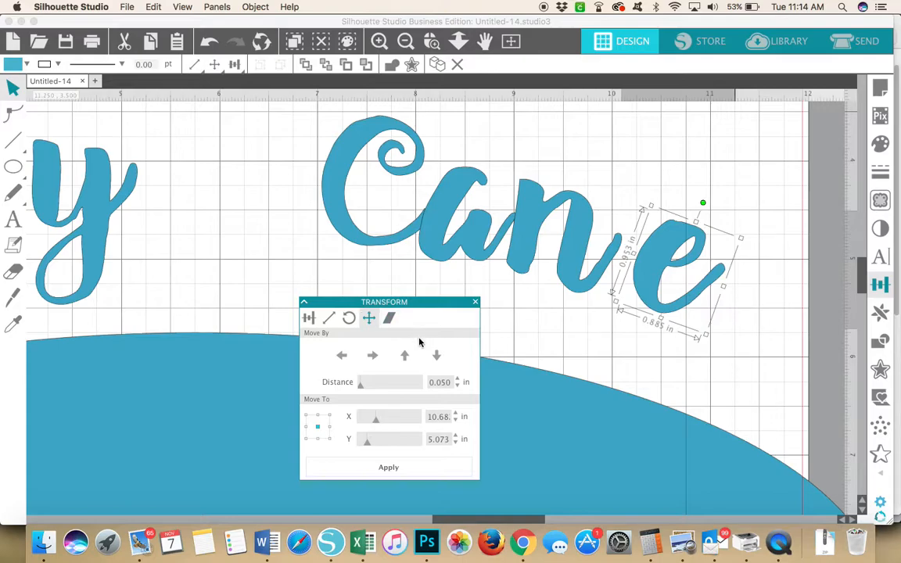
pyautogui.click(341, 356)
pyautogui.click(342, 356)
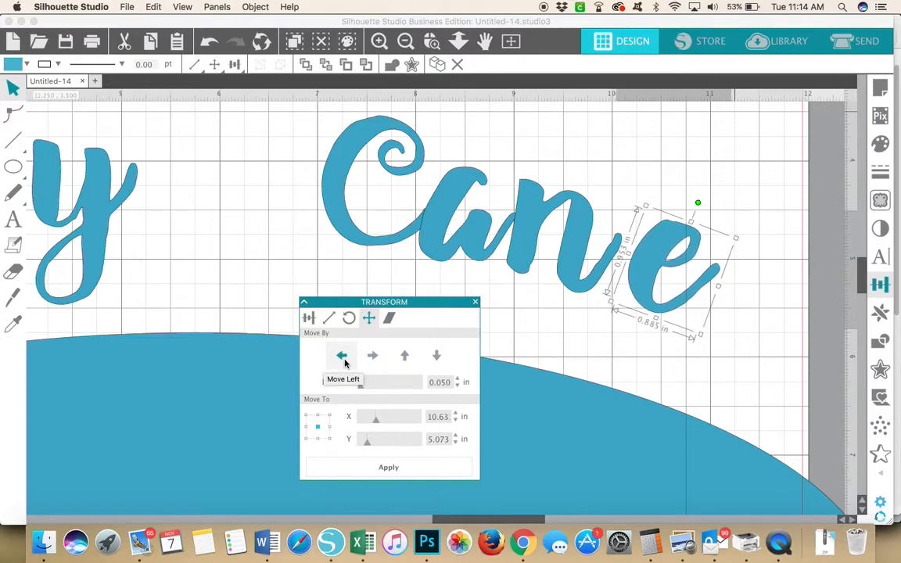
pyautogui.click(342, 356)
pyautogui.click(342, 356)
pyautogui.click(342, 356)
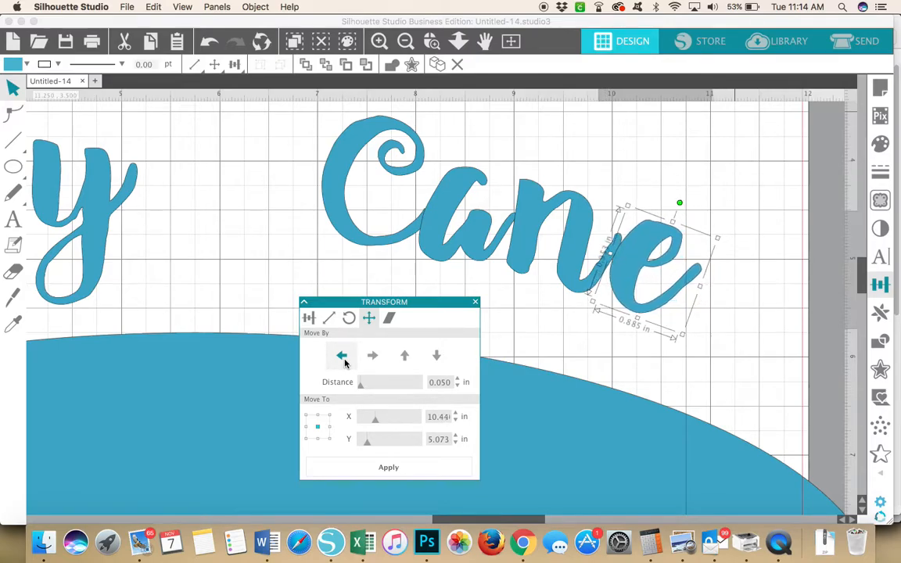
pyautogui.click(342, 356)
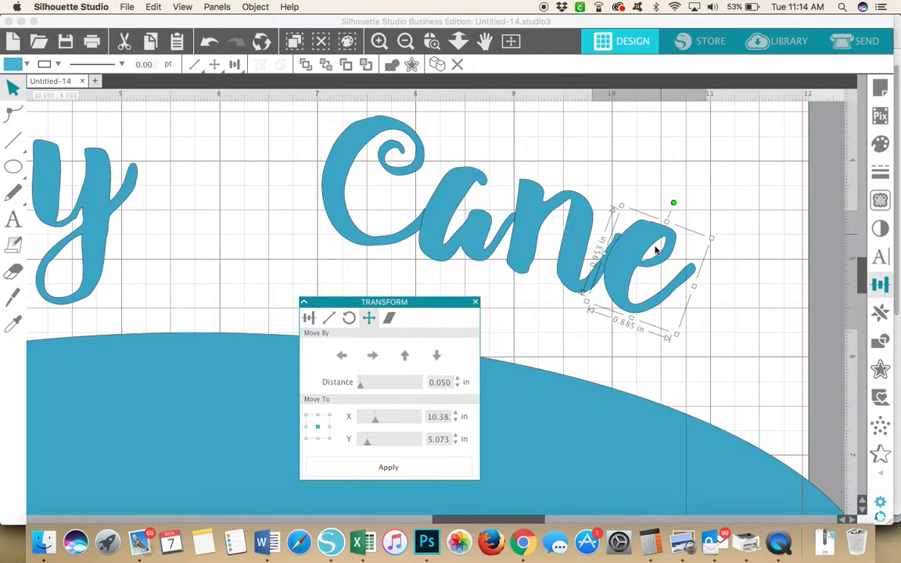
# Rotate the "e" of "Cane" slightly counterclockwise and move it left over the tail of the "n", to about X 10.33 in.
pyautogui.moveTo(675, 205); pyautogui.dragTo(667, 200)
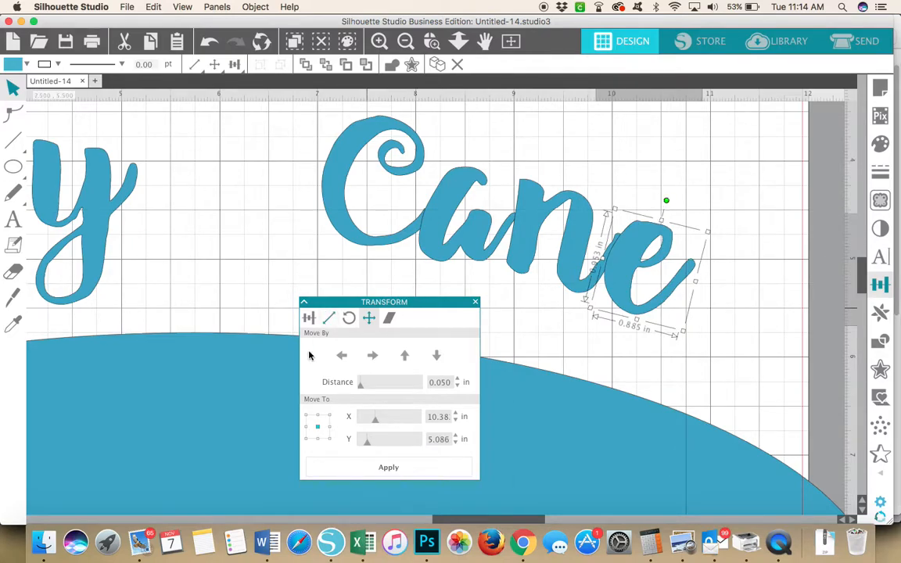
pyautogui.click(342, 355)
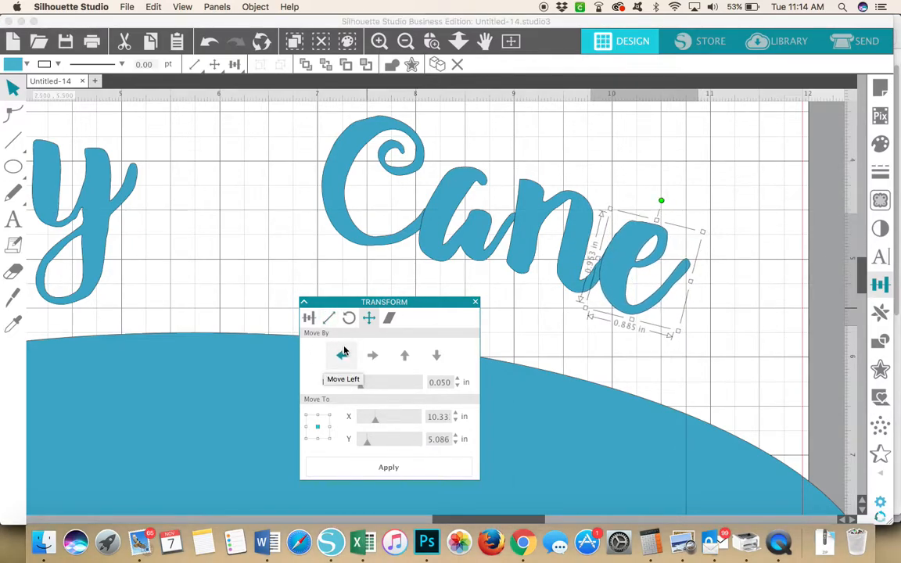
pyautogui.click(628, 166)
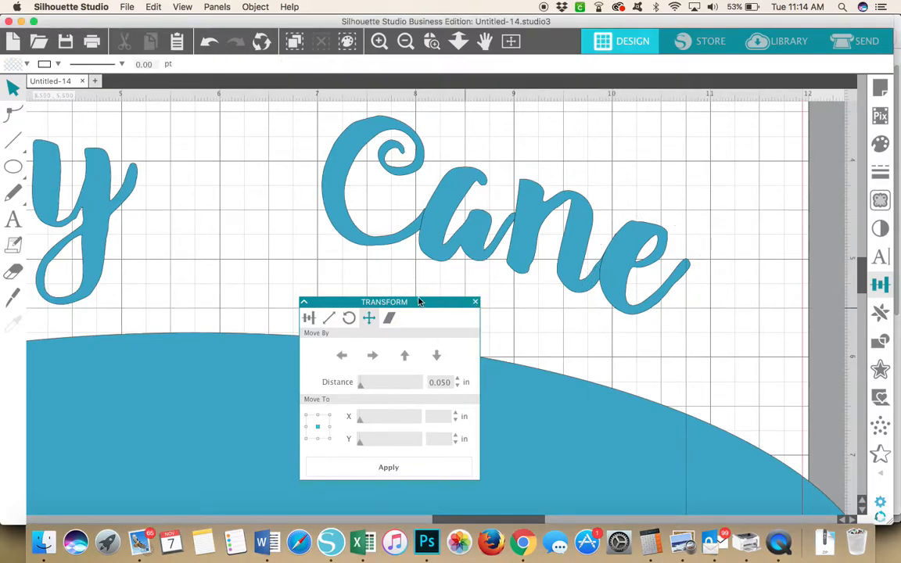
# Collapse the Transform panel and place it clear of the word "Cane".
pyautogui.click(305, 303)
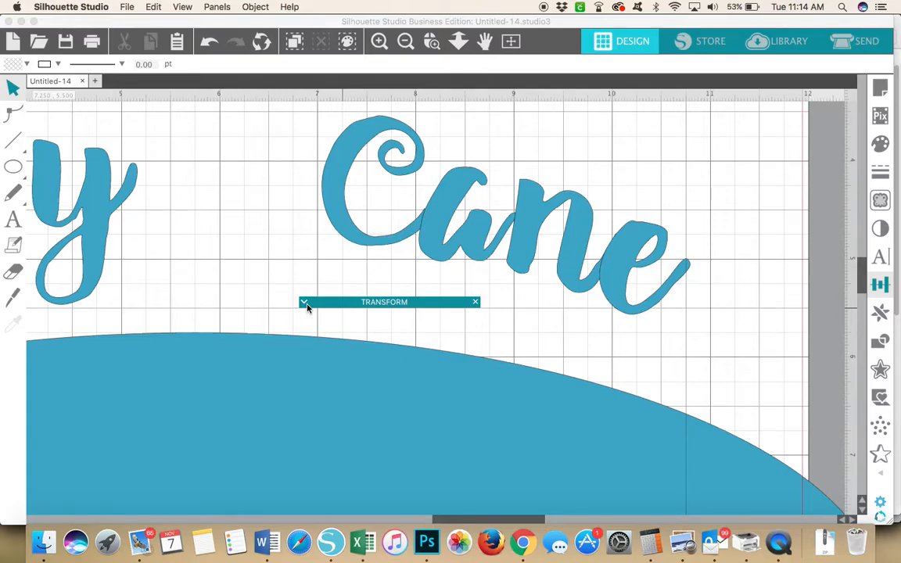
pyautogui.moveTo(328, 302); pyautogui.dragTo(692, 114)
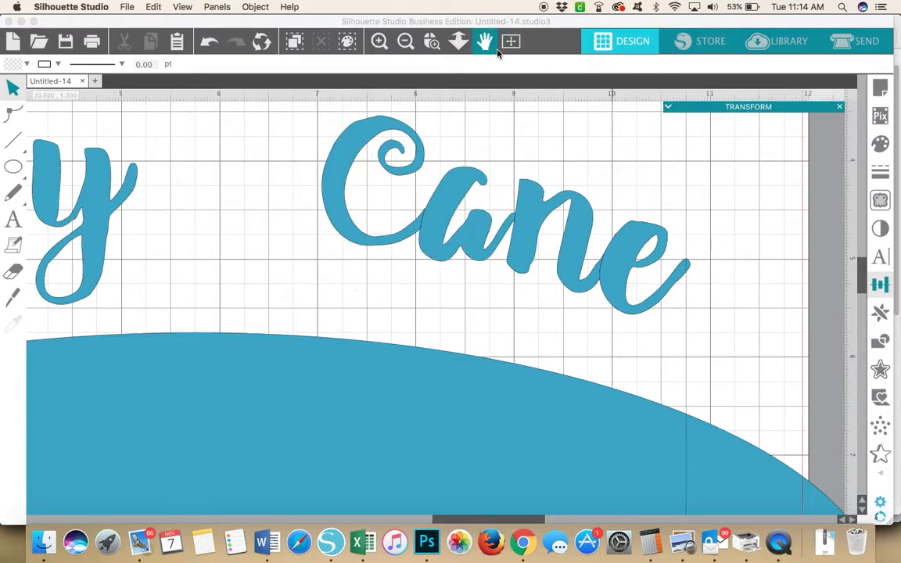
pyautogui.click(668, 108)
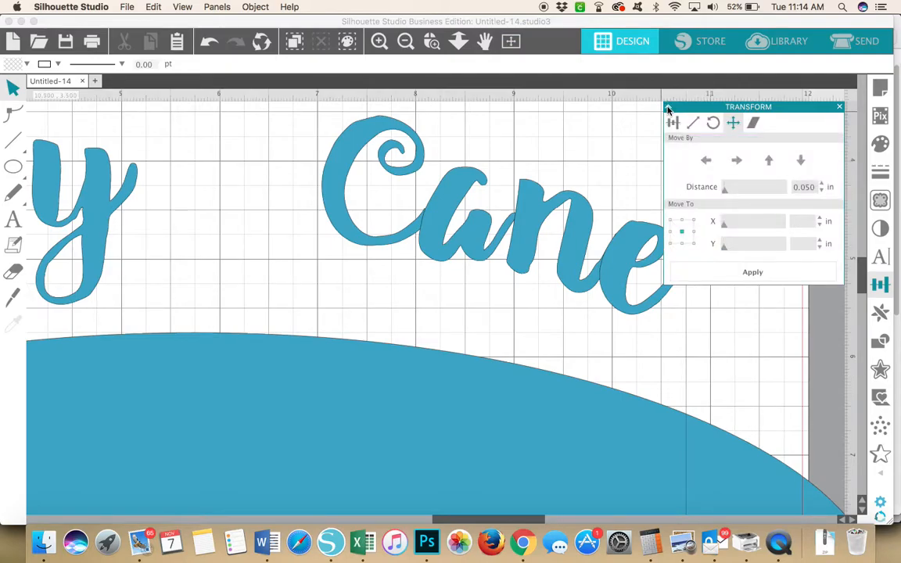
pyautogui.click(667, 108)
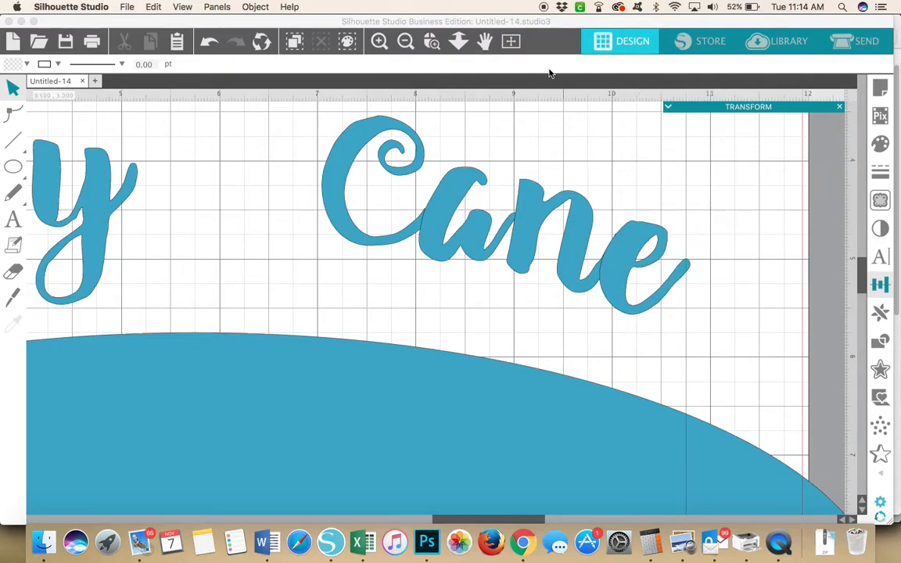
pyautogui.click(511, 43)
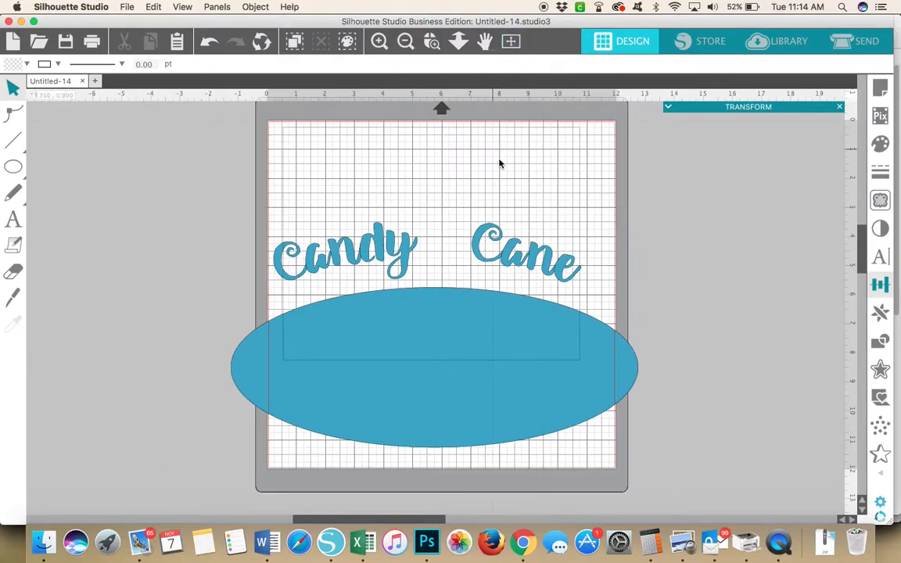
pyautogui.doubleClick(509, 250)
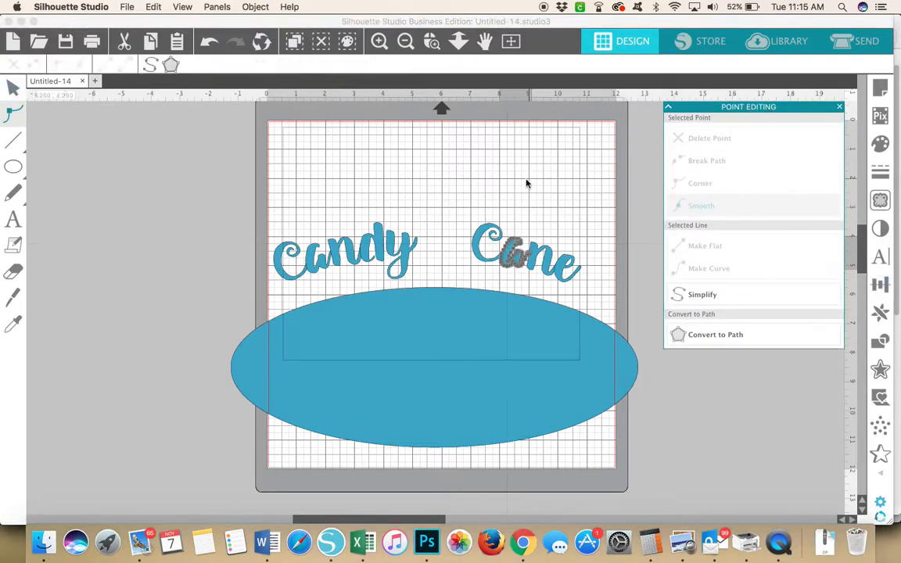
pyautogui.click(527, 183)
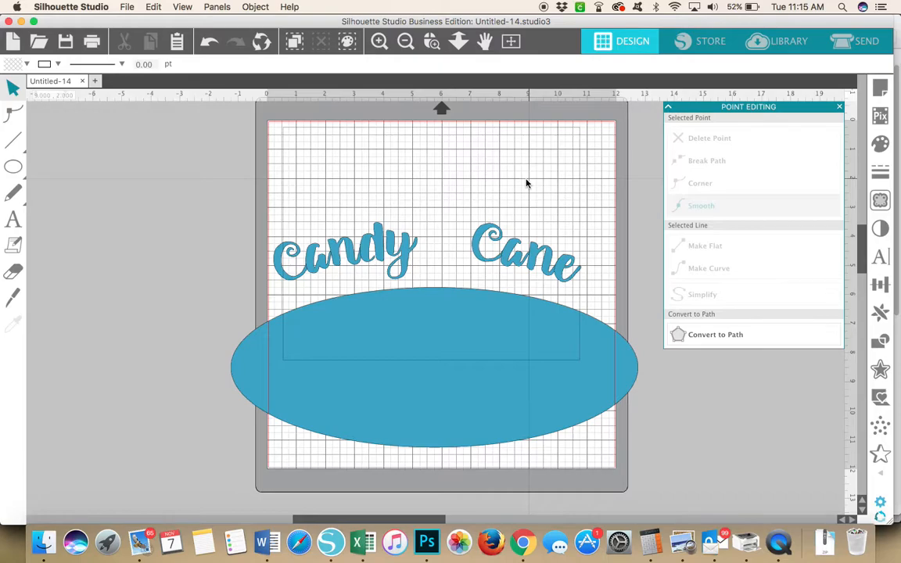
pyautogui.doubleClick(557, 250)
pyautogui.click(566, 178)
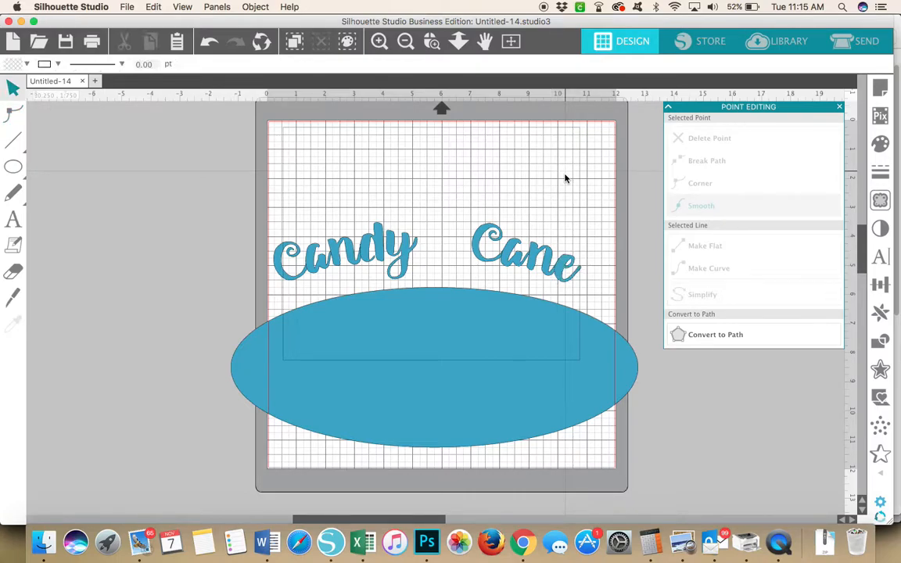
# Delete the large ellipse below the curved lettering.
pyautogui.click(499, 305)
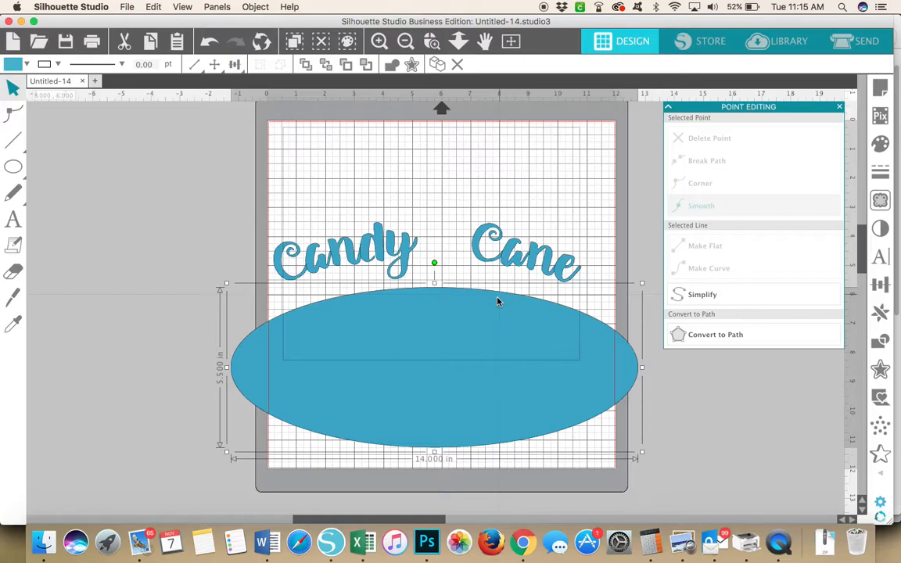
pyautogui.press('Delete')
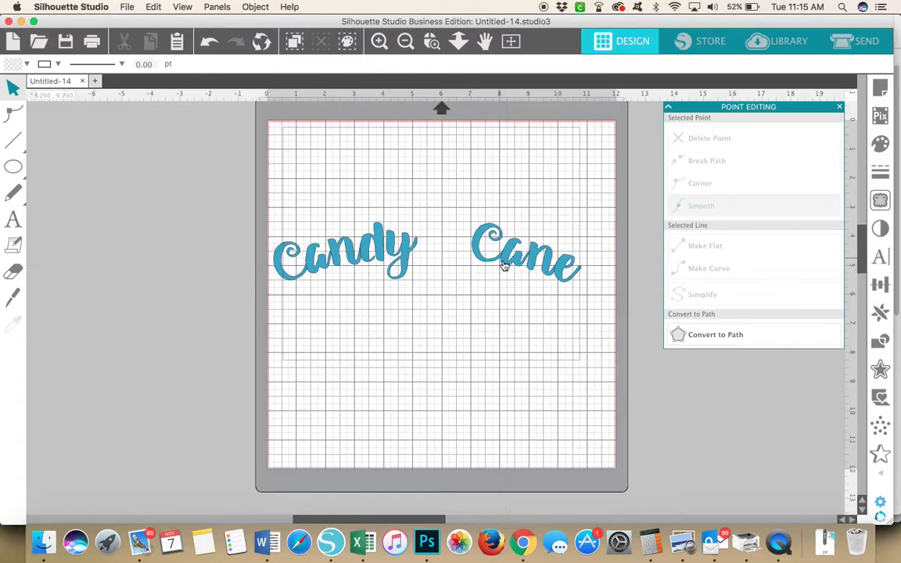
# Group and weld the overlapping letters of each word, "Candy" and "Cane".
pyautogui.moveTo(465, 207)
pyautogui.mouseDown()
pyautogui.moveTo(563, 293)
pyautogui.moveTo(579, 296)
pyautogui.mouseUp()
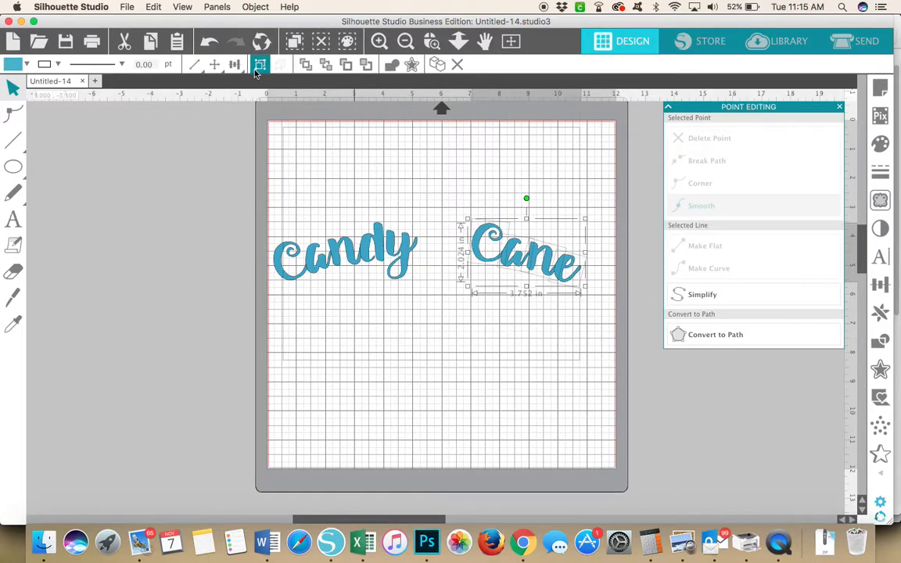
pyautogui.moveTo(268, 225); pyautogui.dragTo(423, 269)
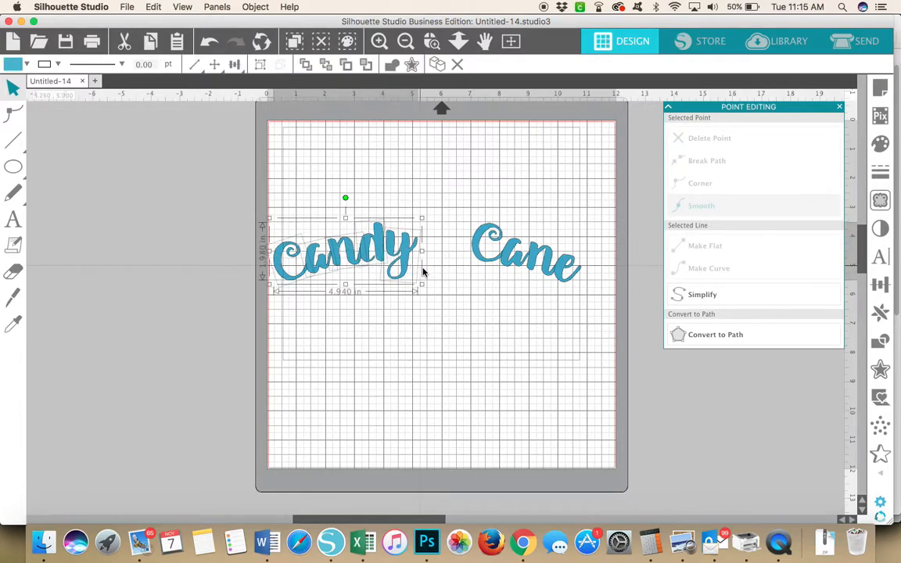
pyautogui.click(392, 65)
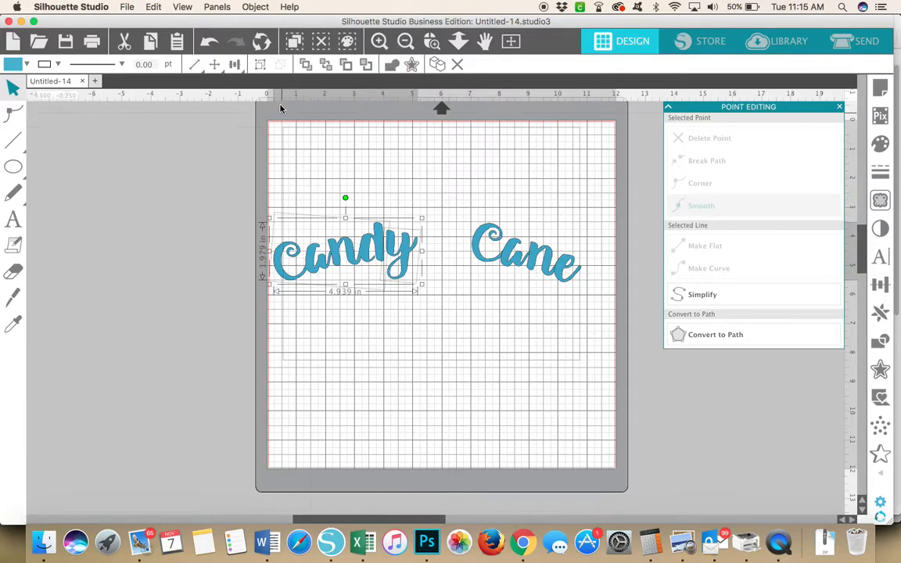
pyautogui.click(259, 65)
pyautogui.moveTo(466, 216); pyautogui.dragTo(569, 288)
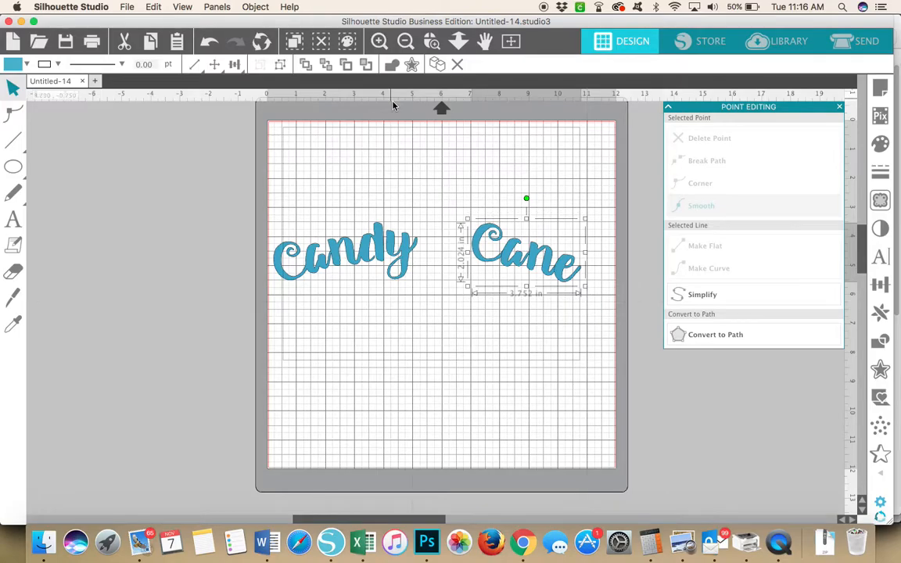
pyautogui.click(391, 67)
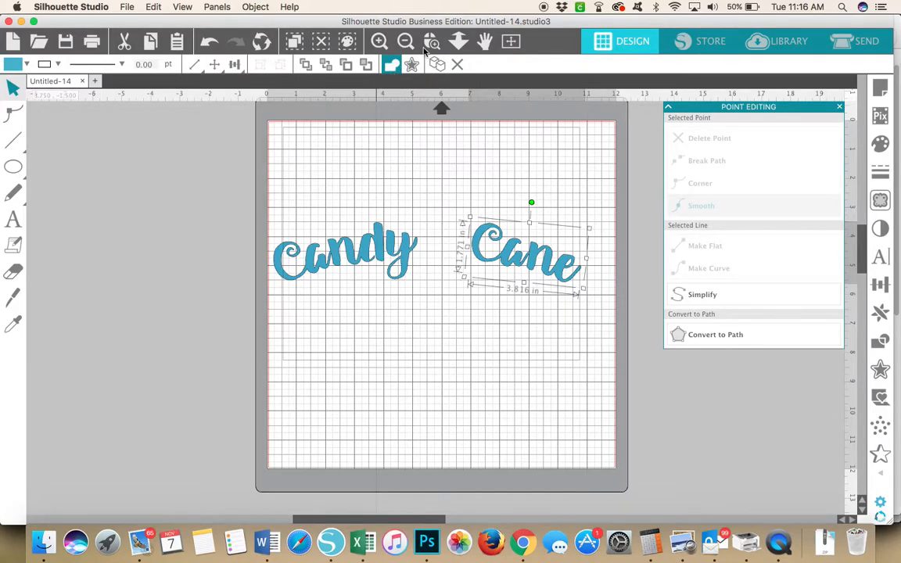
# Select "Candy" and "Cane" in turn to check that each word behaves as one object.
pyautogui.click(380, 43)
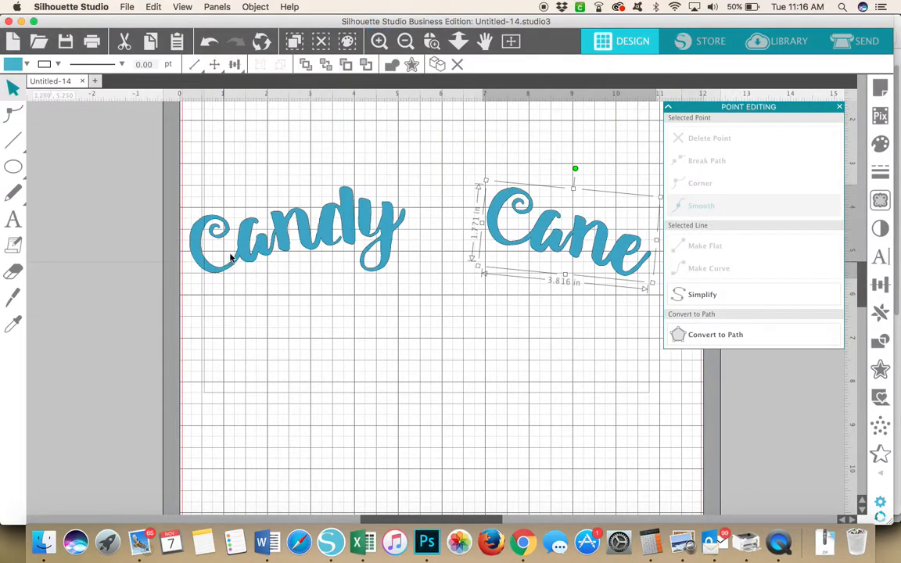
pyautogui.click(365, 226)
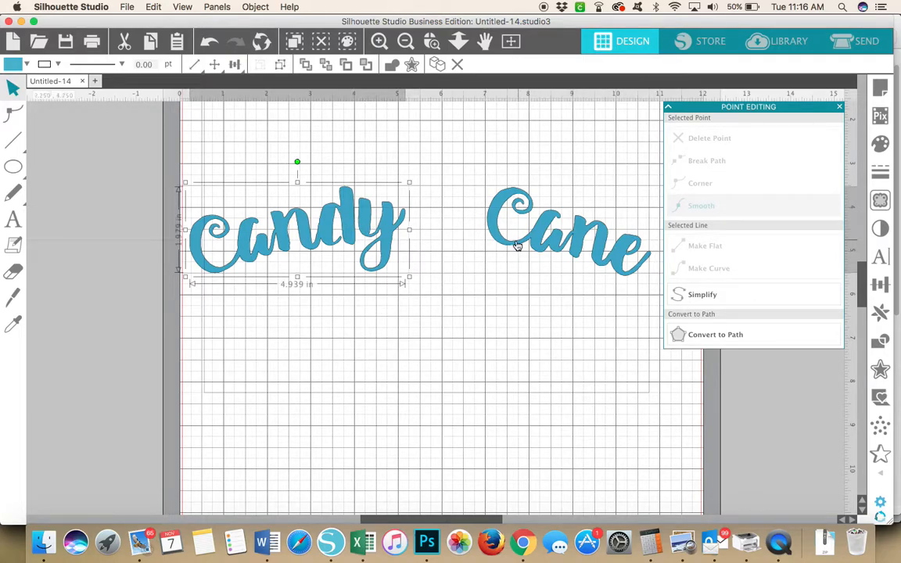
pyautogui.click(491, 225)
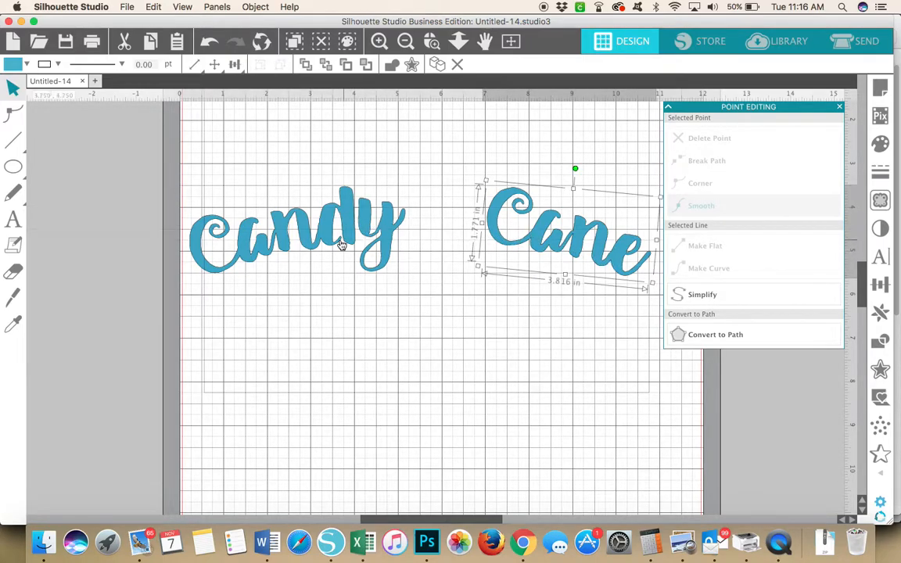
# Try moving the whole word "Candy" toward "Cane", undo the move and deselect the word.
pyautogui.moveTo(341, 244); pyautogui.dragTo(380, 247)
pyautogui.click(267, 177)
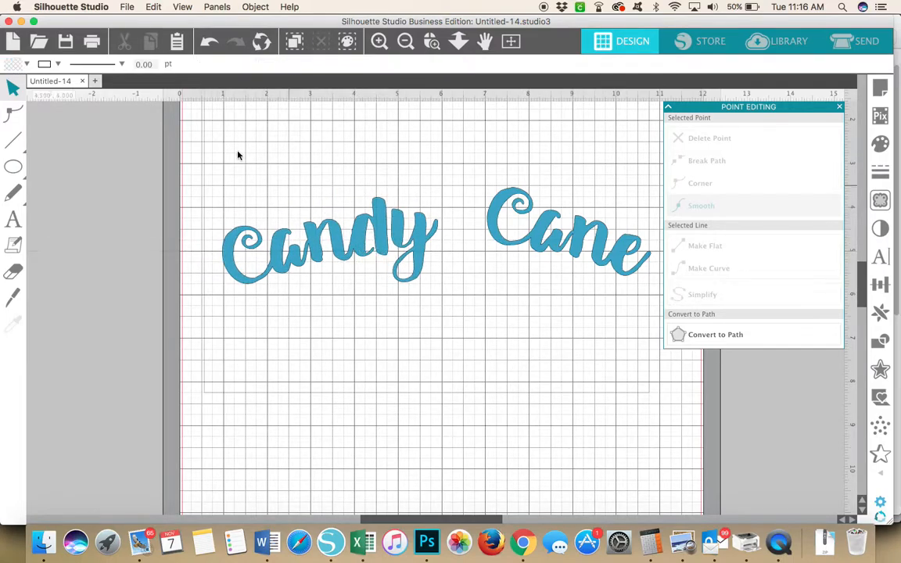
pyautogui.click(208, 41)
pyautogui.click(209, 41)
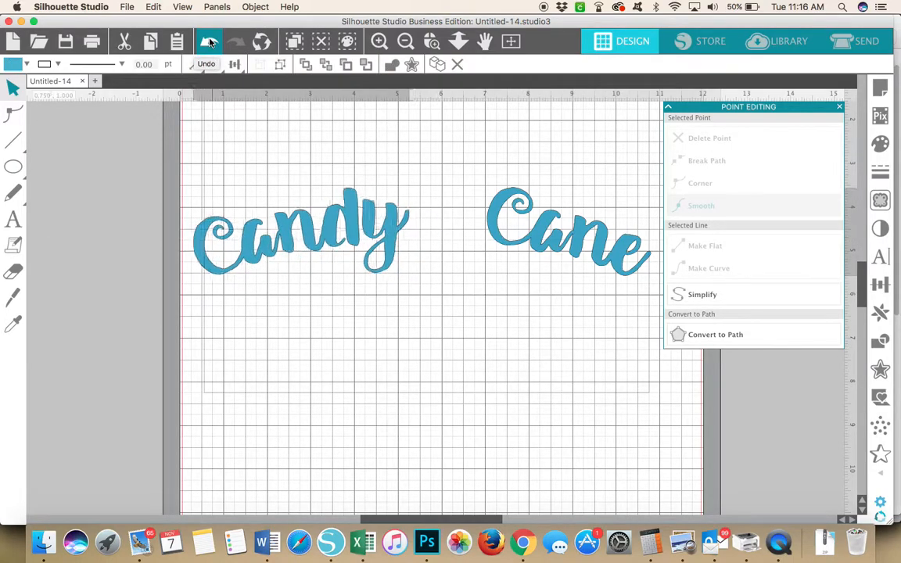
pyautogui.click(359, 317)
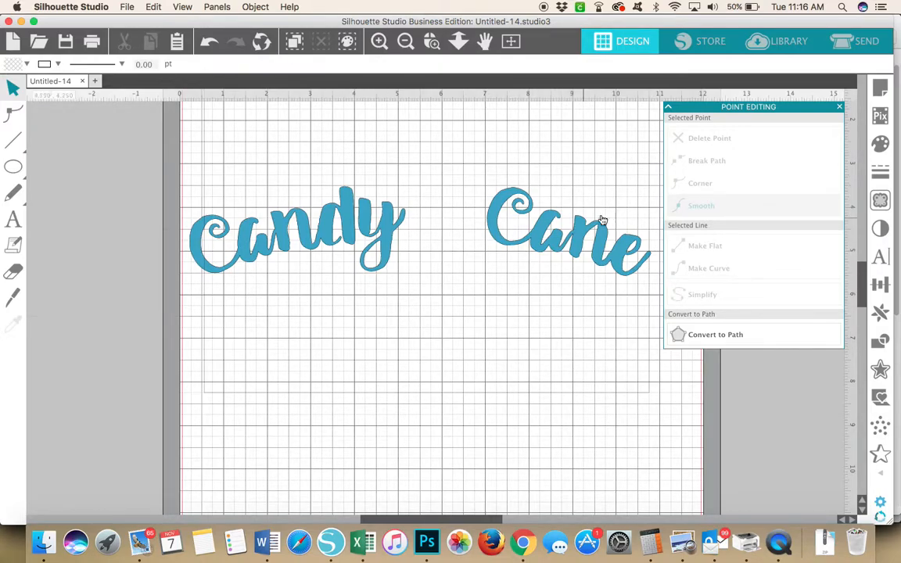
# Open the Move options of the Transform tools.
pyautogui.click(881, 285)
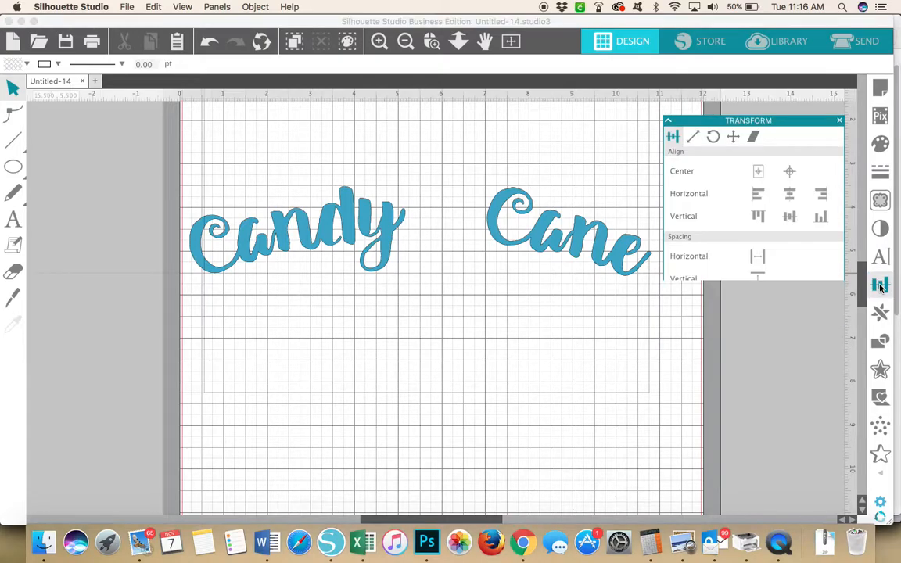
pyautogui.click(734, 125)
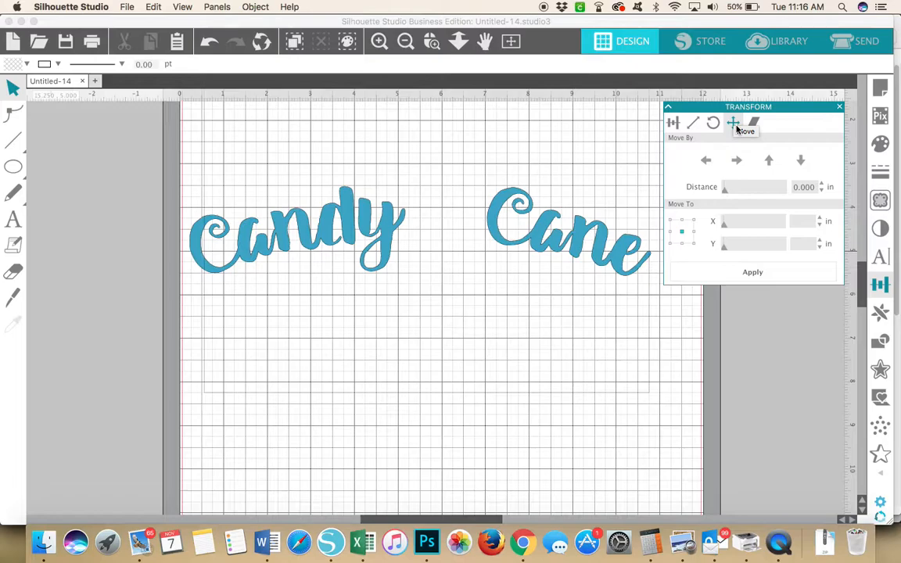